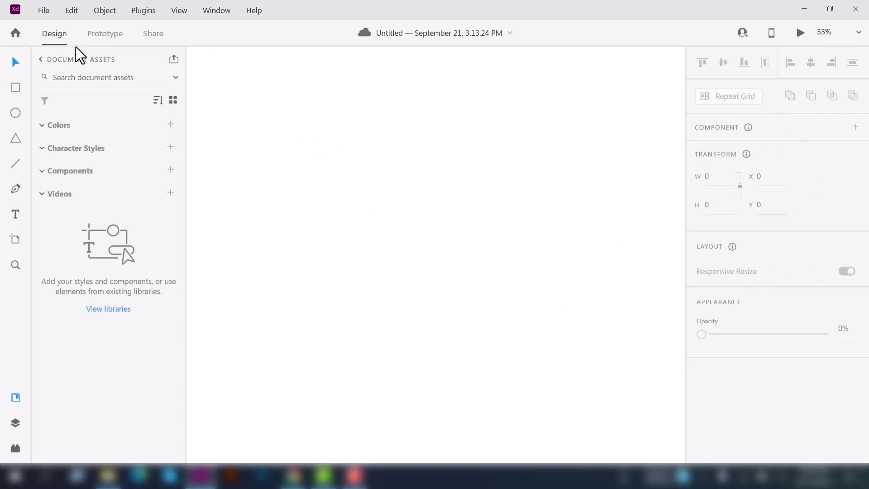
# Step: Switch to Prototype and Share modes, then return to Design mode on the blank document
pyautogui.click(98, 39)
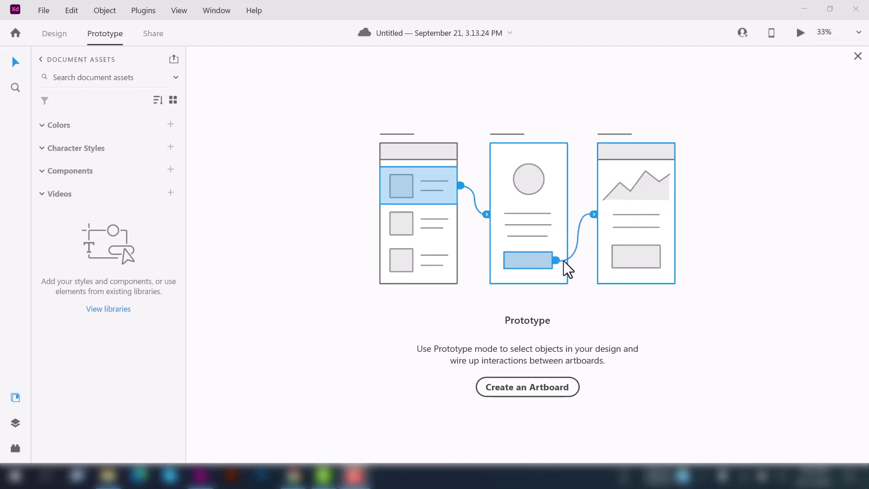
pyautogui.click(149, 34)
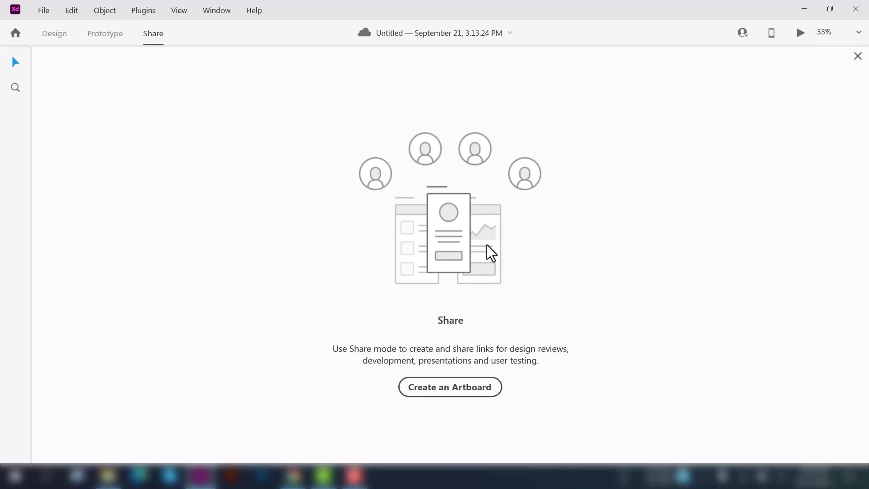
pyautogui.click(59, 34)
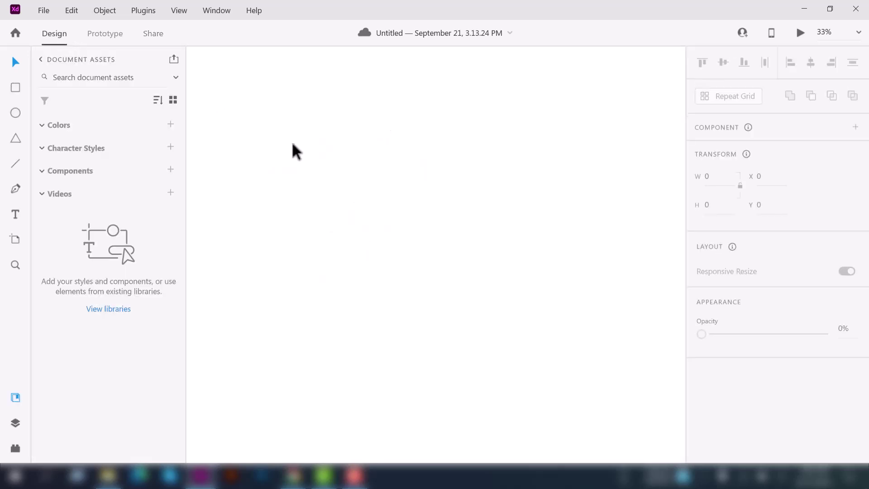
# Step: Pick the Artboard tool and browse the mobile, tablet, web, social media and watch presets
pyautogui.click(15, 239)
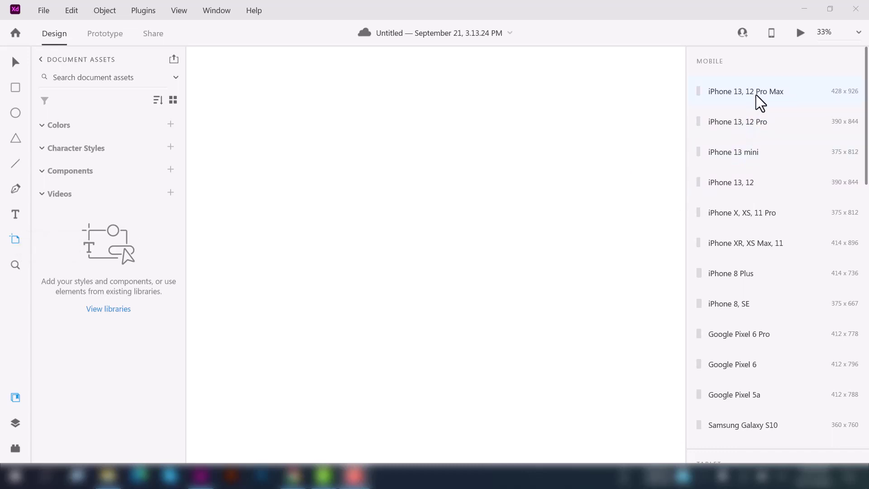
pyautogui.scroll(-7, 765, 158)
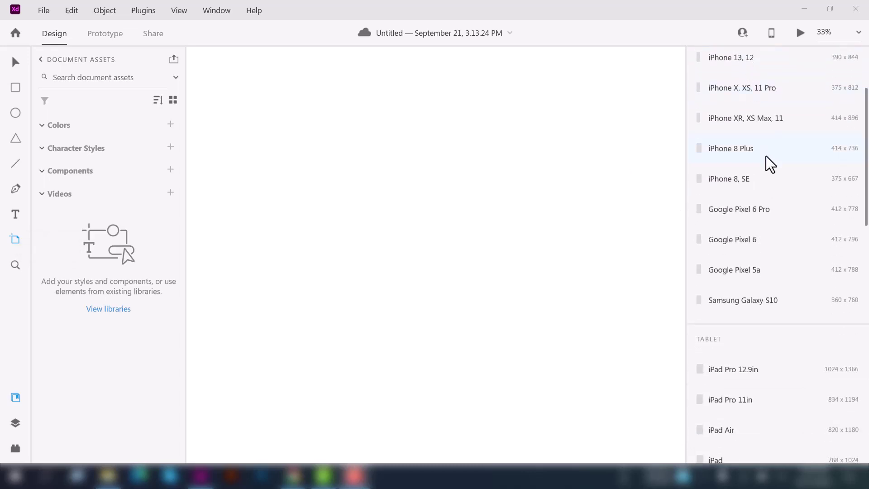
pyautogui.scroll(-3, 751, 245)
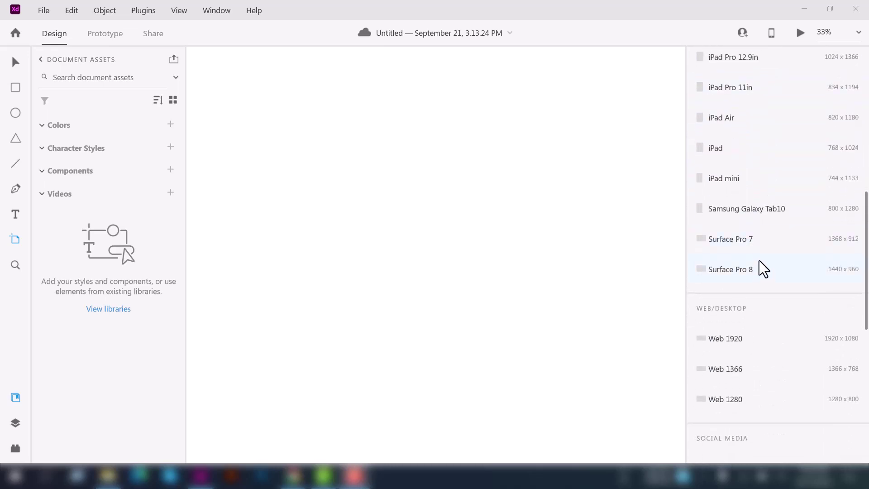
pyautogui.scroll(-4, 753, 295)
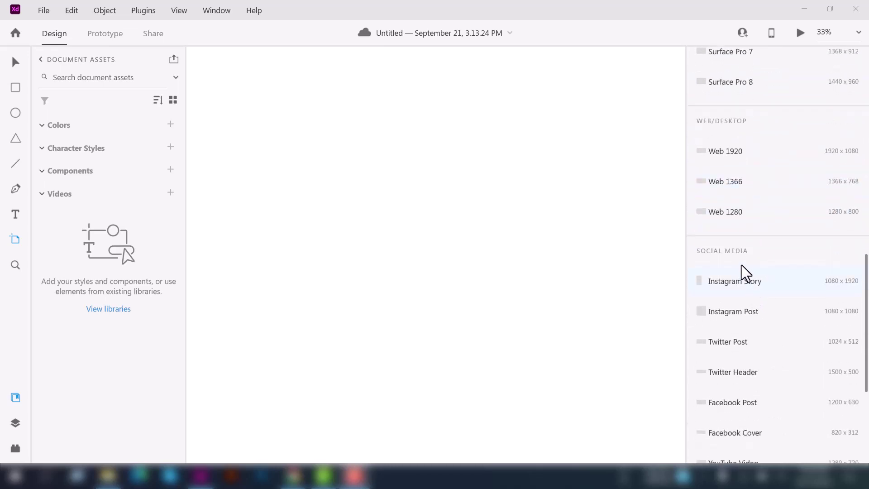
pyautogui.scroll(-5, 740, 253)
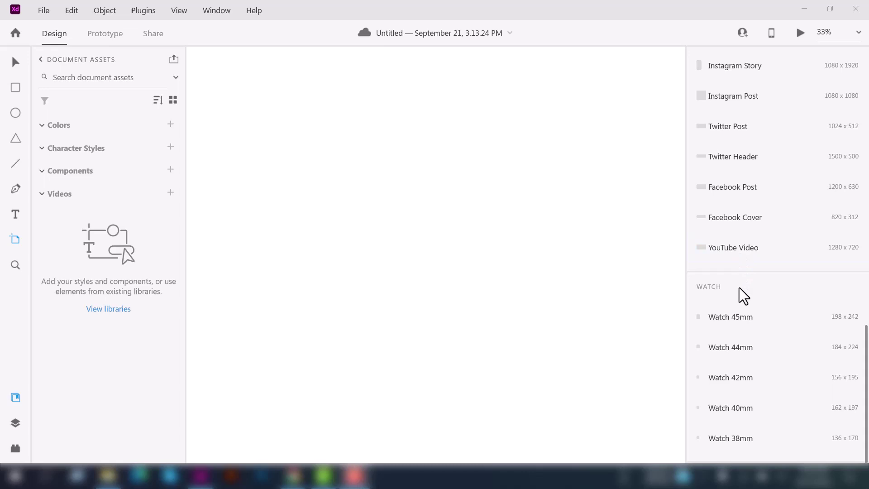
pyautogui.scroll(15, 739, 287)
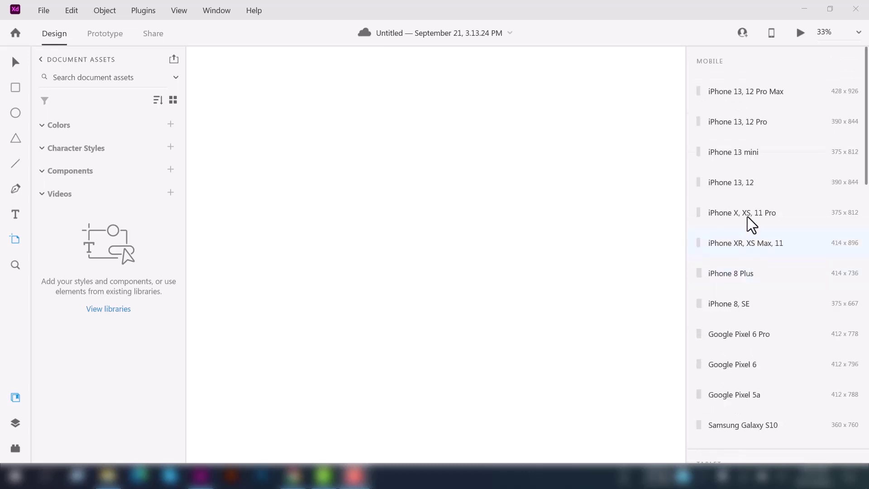
pyautogui.scroll(-5, 742, 191)
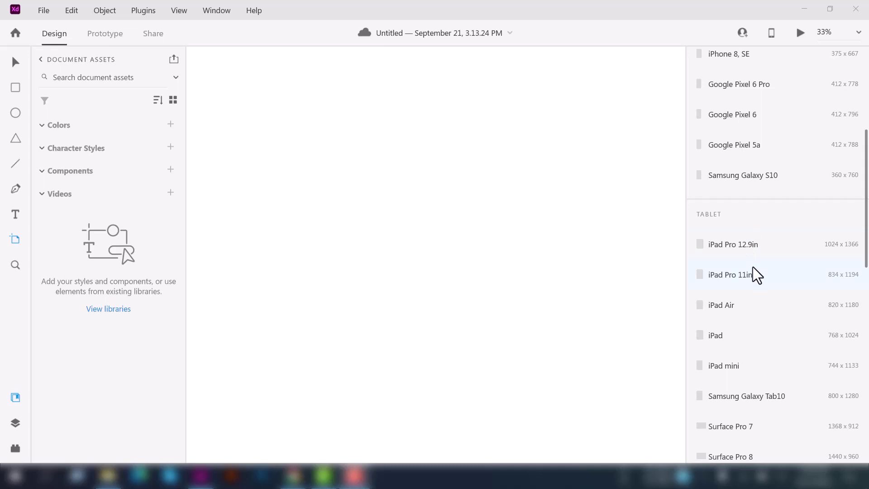
pyautogui.scroll(-6, 756, 275)
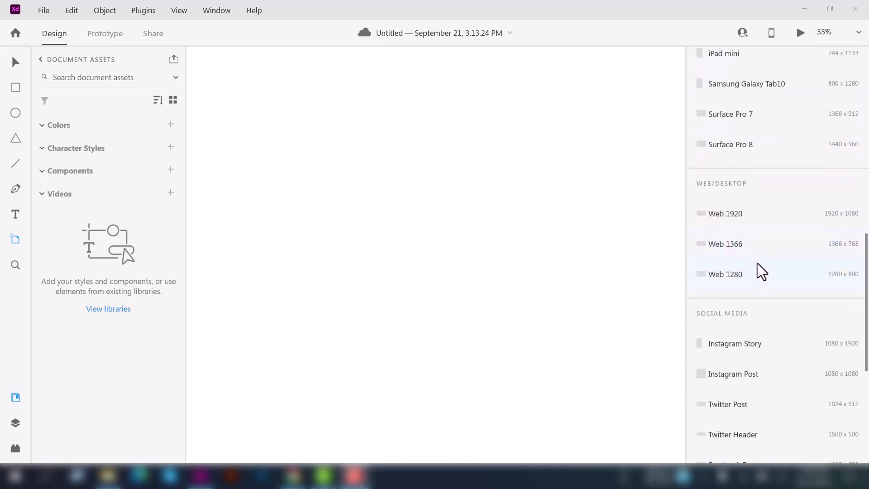
pyautogui.scroll(-4, 778, 277)
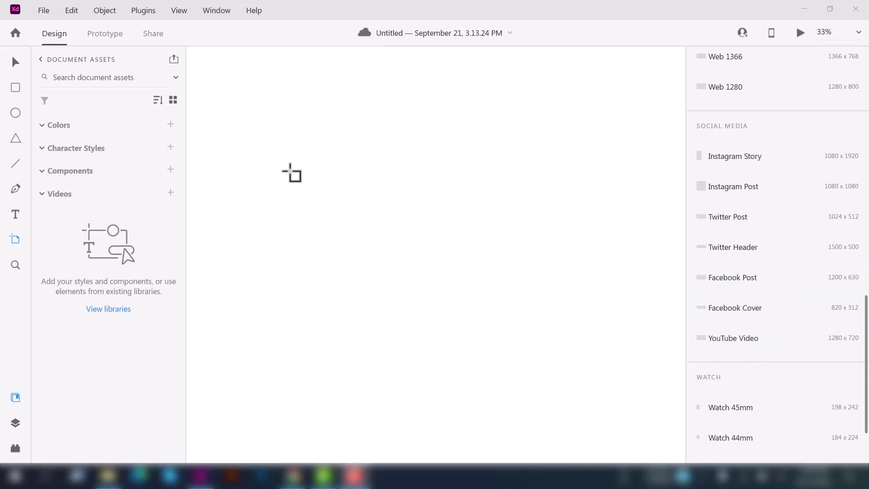
pyautogui.scroll(15, 771, 292)
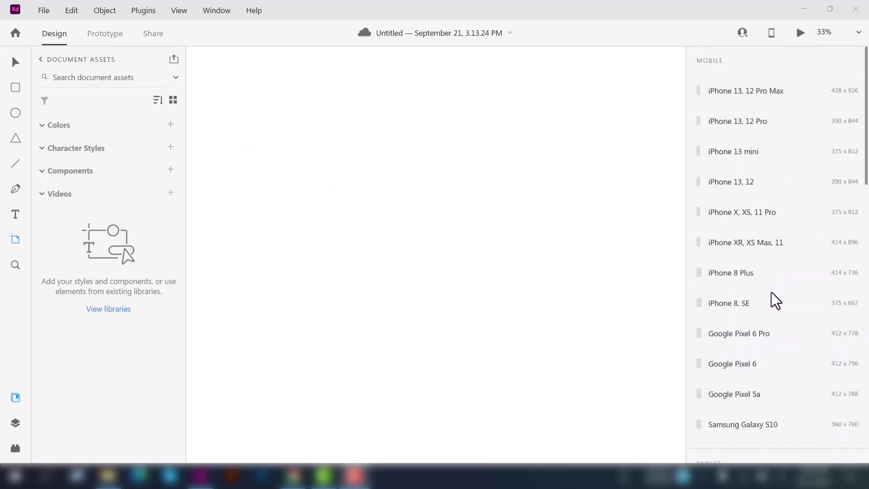
pyautogui.scroll(-12, 771, 292)
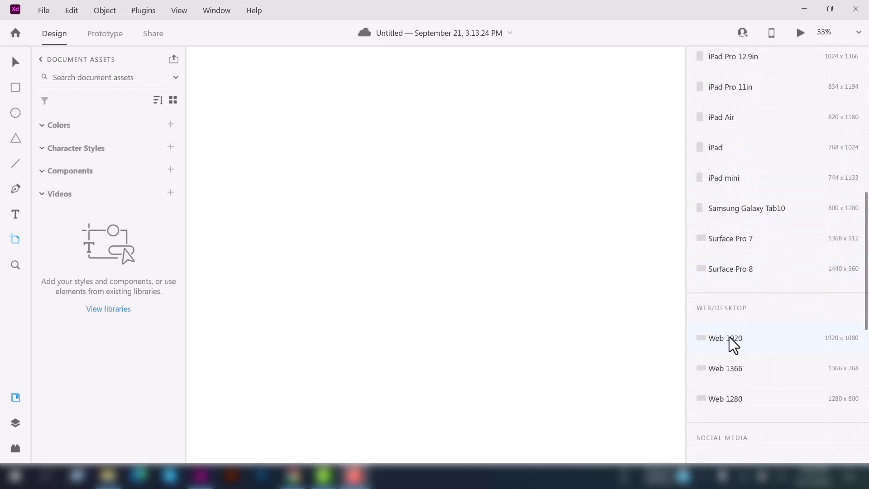
# Step: Add a Web 1920 artboard and stretch it to 1920×2528
pyautogui.click(729, 338)
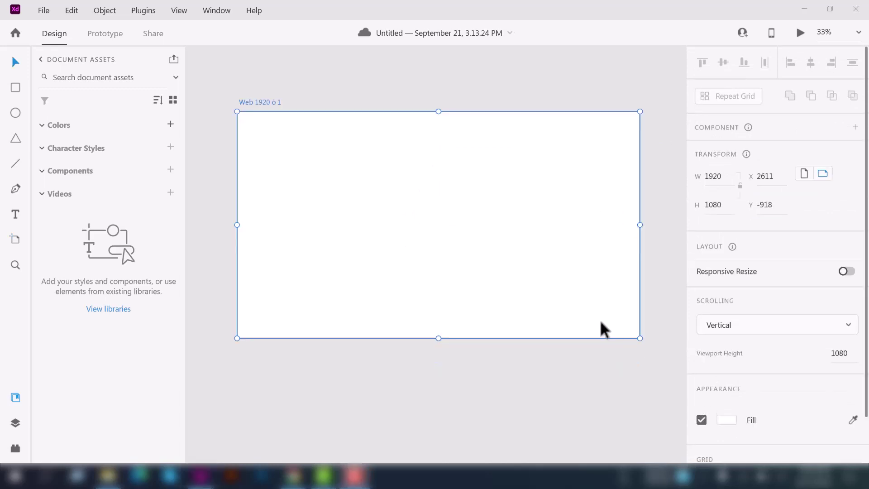
pyautogui.scroll(-2, 443, 265)
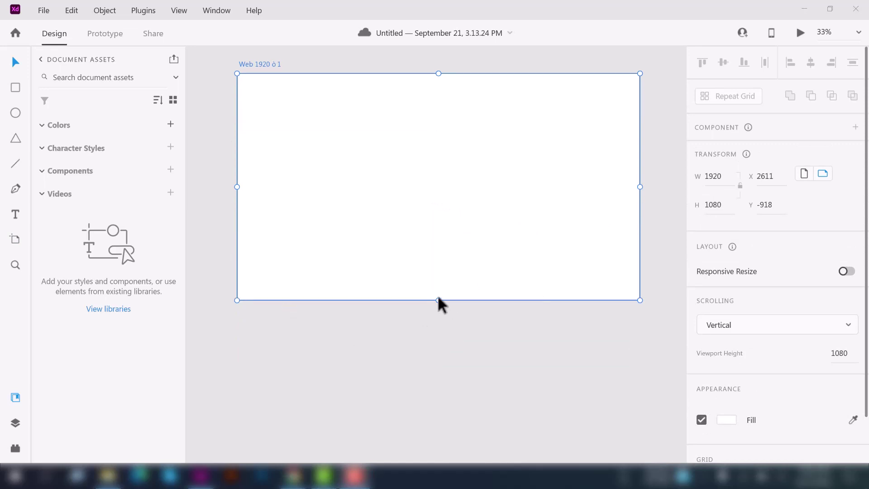
pyautogui.moveTo(440, 301); pyautogui.dragTo(442, 431)
pyautogui.scroll(5, 485, 311)
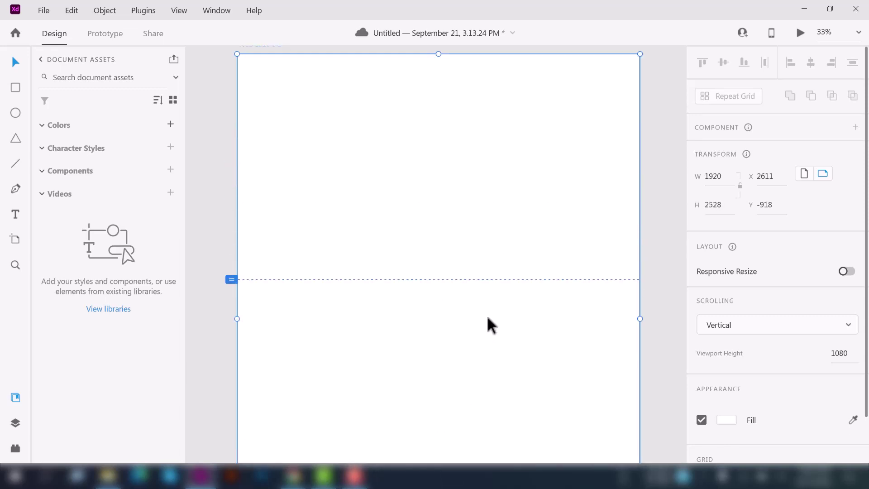
pyautogui.scroll(2, 488, 322)
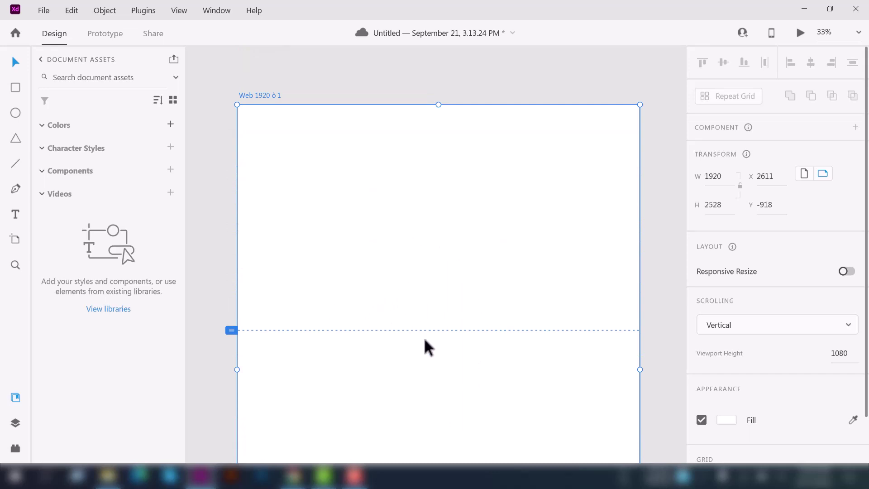
pyautogui.scroll(-2, 811, 319)
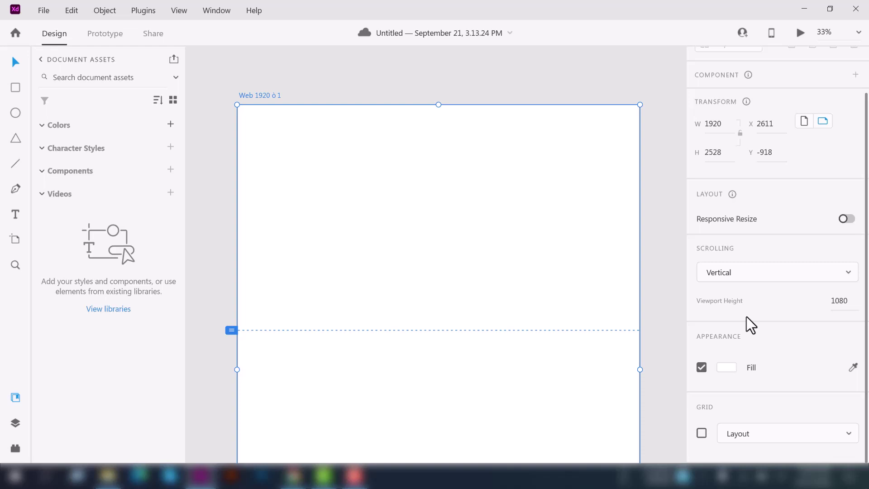
# Step: Rename the Web 1920 artboard to 'Website Design'
pyautogui.doubleClick(266, 95)
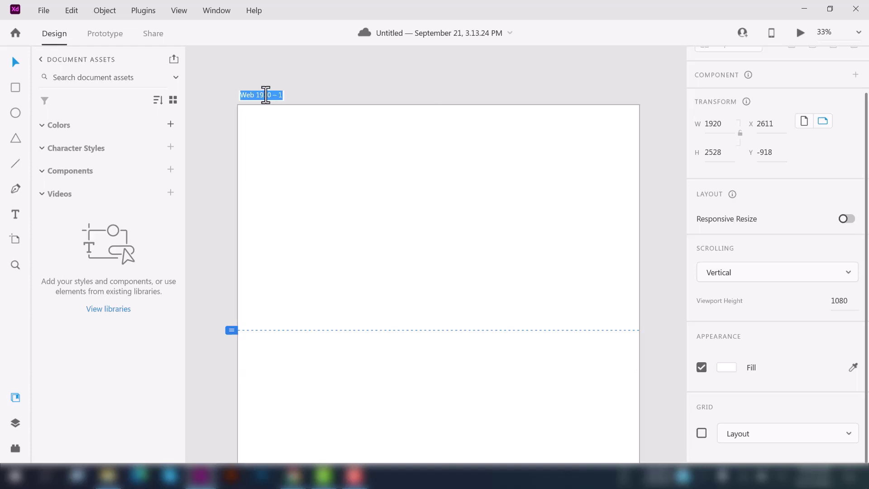
pyautogui.write('Website Design')
pyautogui.press('Return')
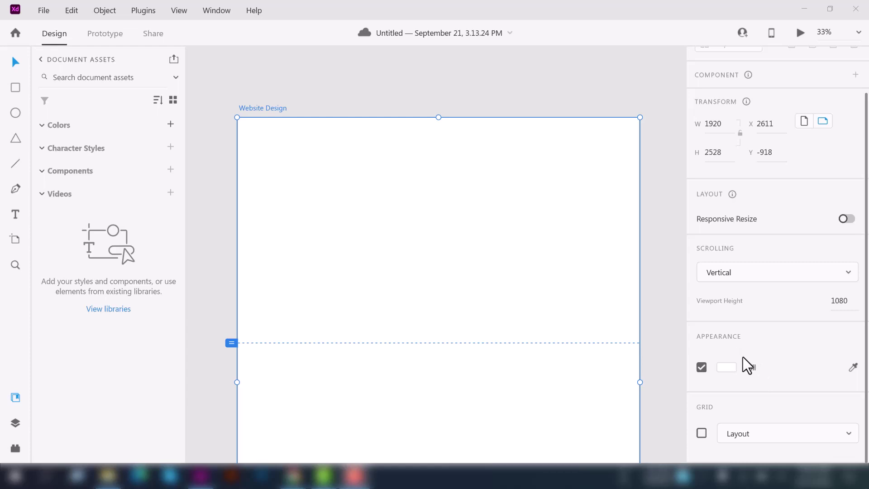
# Step: Try a teal fill on the artboard, then set its fill to white (#FFFFFF)
pyautogui.click(733, 366)
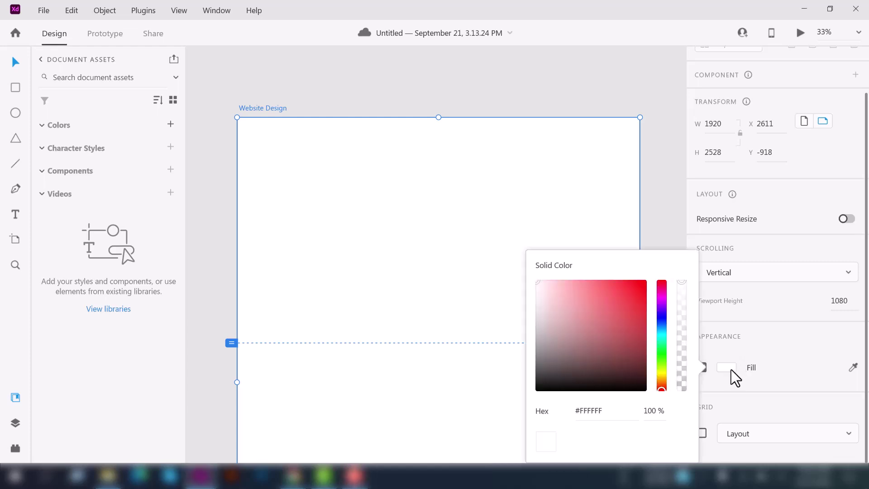
pyautogui.click(664, 339)
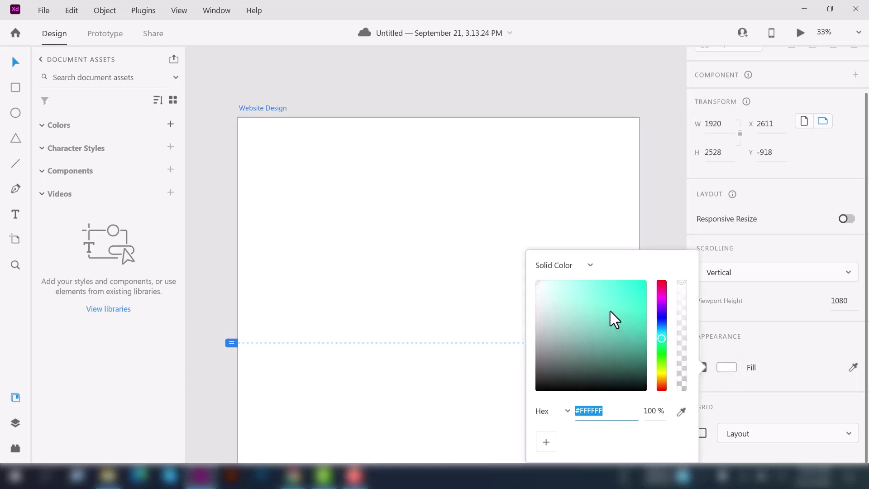
pyautogui.moveTo(610, 311); pyautogui.dragTo(585, 318)
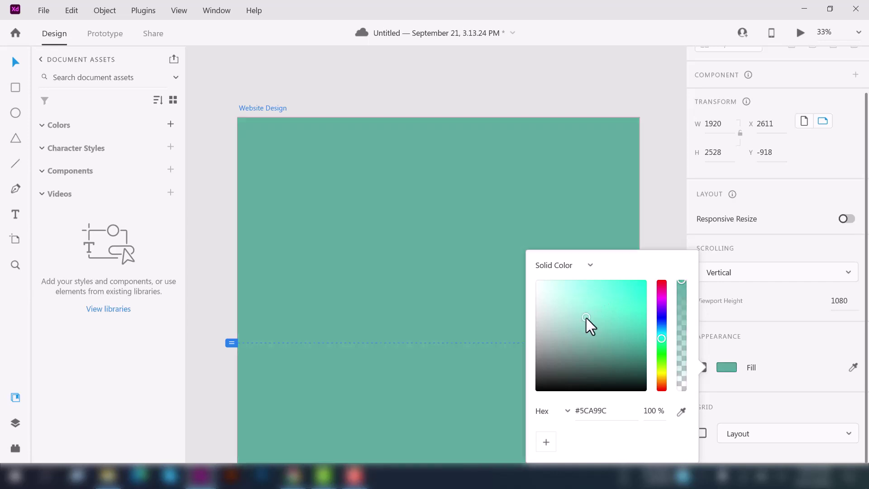
pyautogui.click(655, 202)
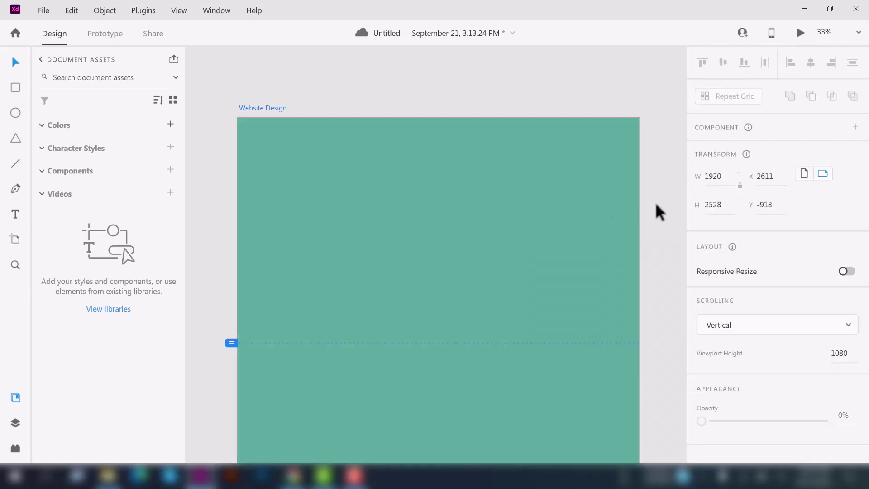
pyautogui.click(553, 207)
pyautogui.scroll(-2, 742, 371)
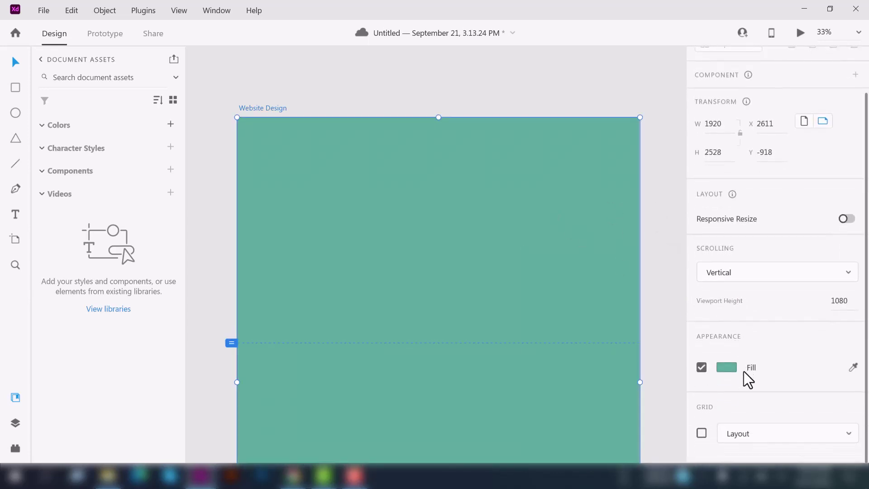
pyautogui.click(701, 368)
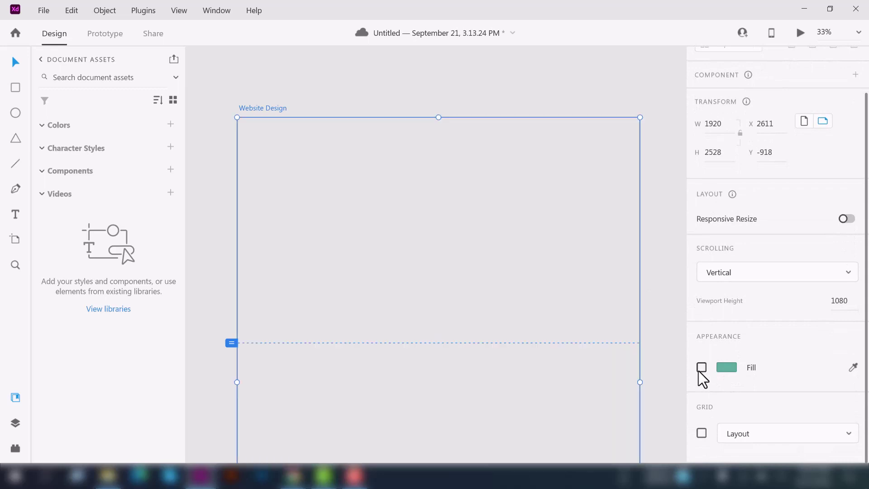
pyautogui.click(702, 368)
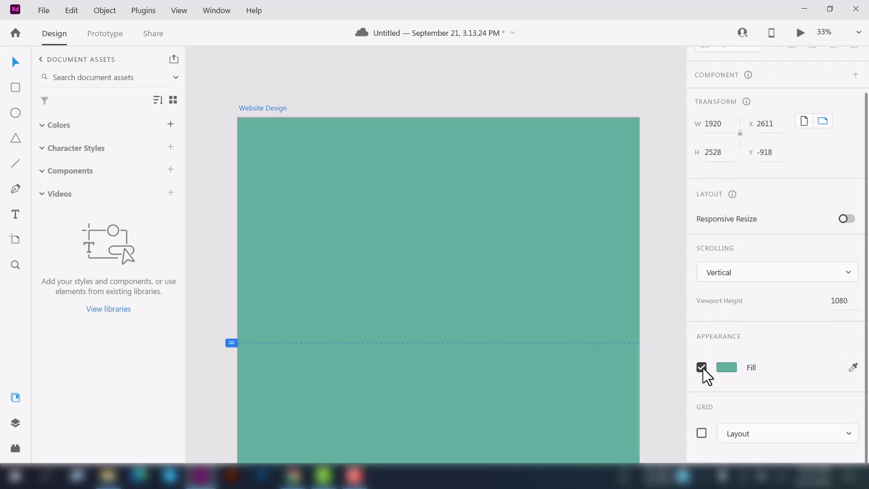
pyautogui.click(727, 368)
pyautogui.click(569, 297)
pyautogui.moveTo(539, 277); pyautogui.dragTo(532, 268)
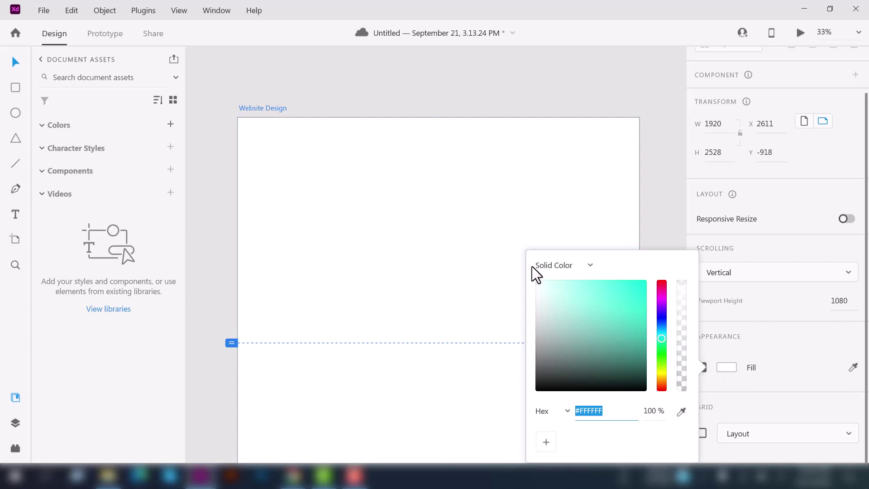
pyautogui.click(560, 211)
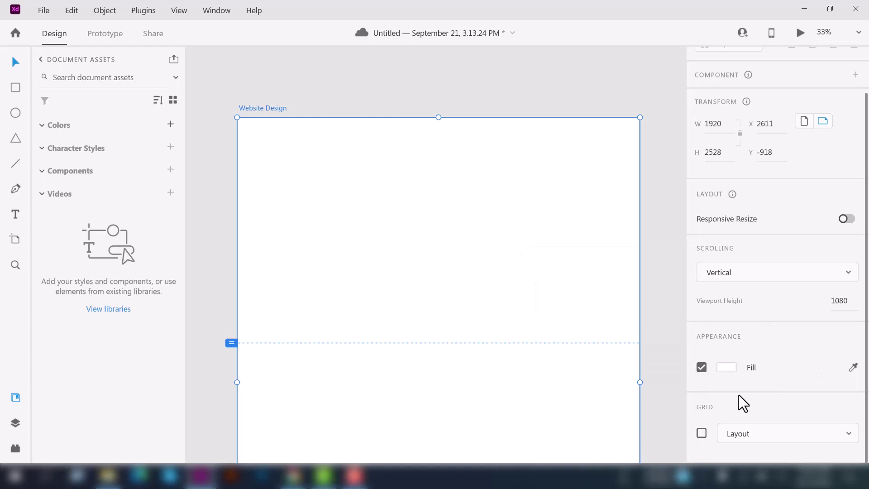
# Step: Turn on the artboard grid, trying Square before settling on a 12-column Layout grid
pyautogui.click(701, 434)
pyautogui.scroll(-4, 723, 407)
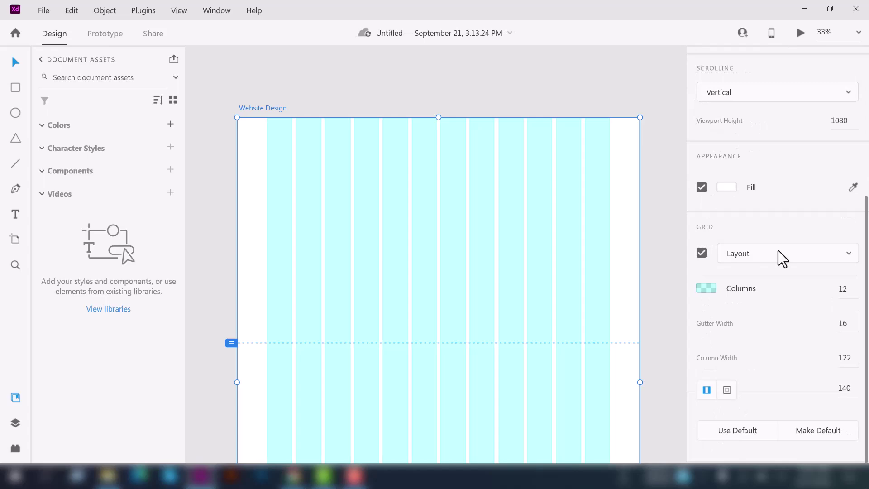
pyautogui.click(778, 250)
pyautogui.click(735, 278)
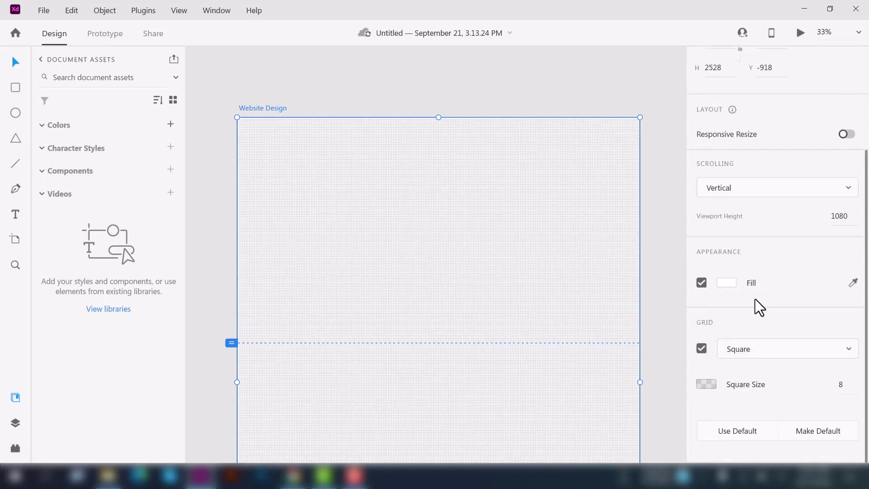
pyautogui.scroll(10, 437, 181)
pyautogui.scroll(-10, 503, 231)
pyautogui.click(769, 348)
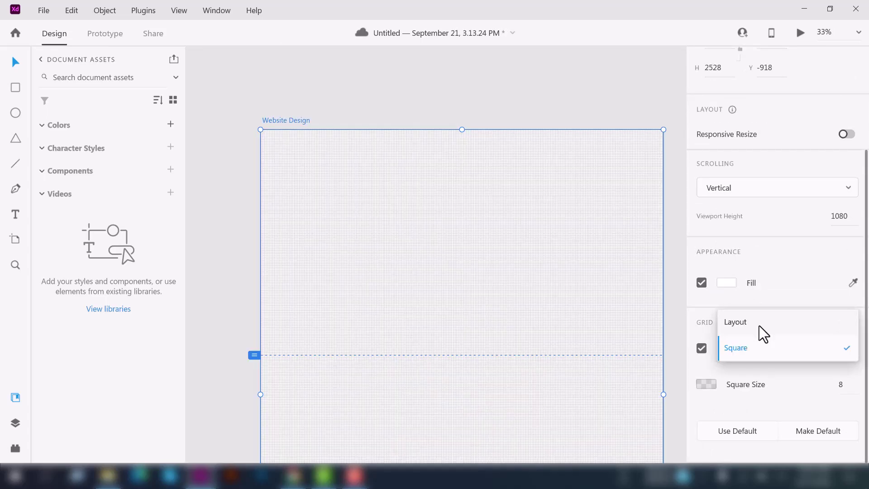
pyautogui.click(760, 325)
pyautogui.moveTo(489, 256); pyautogui.dragTo(489, 255)
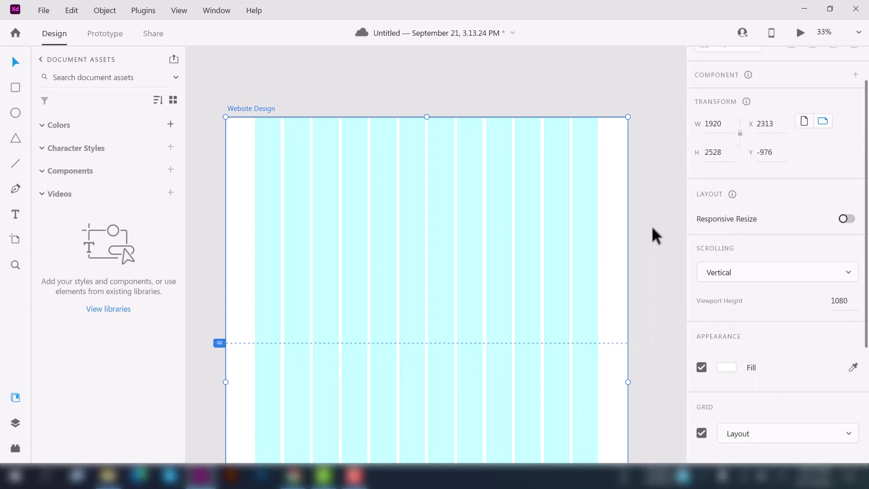
# Step: Colour the layout grid columns purple (#221EA3)
pyautogui.scroll(-5, 758, 311)
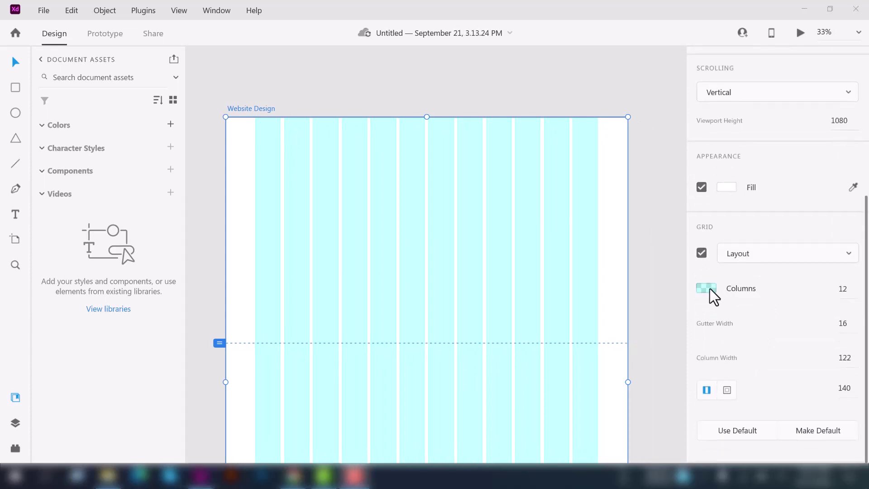
pyautogui.click(705, 288)
pyautogui.click(577, 240)
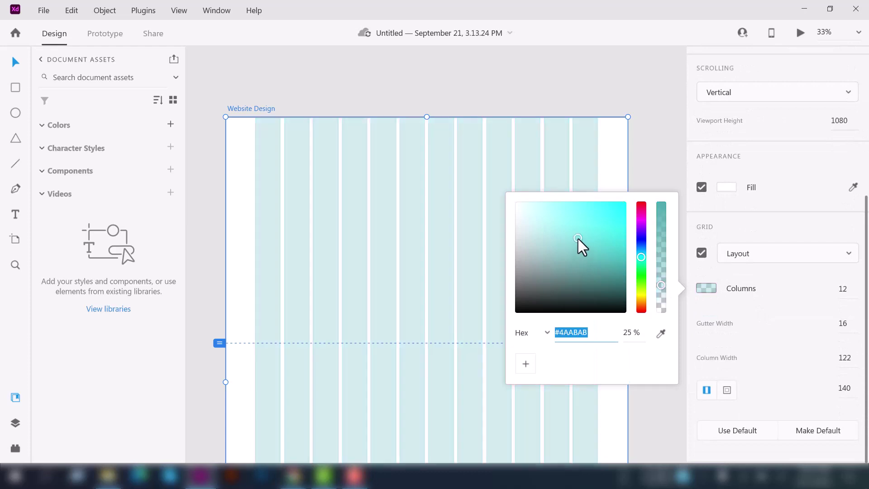
pyautogui.click(641, 238)
pyautogui.click(605, 241)
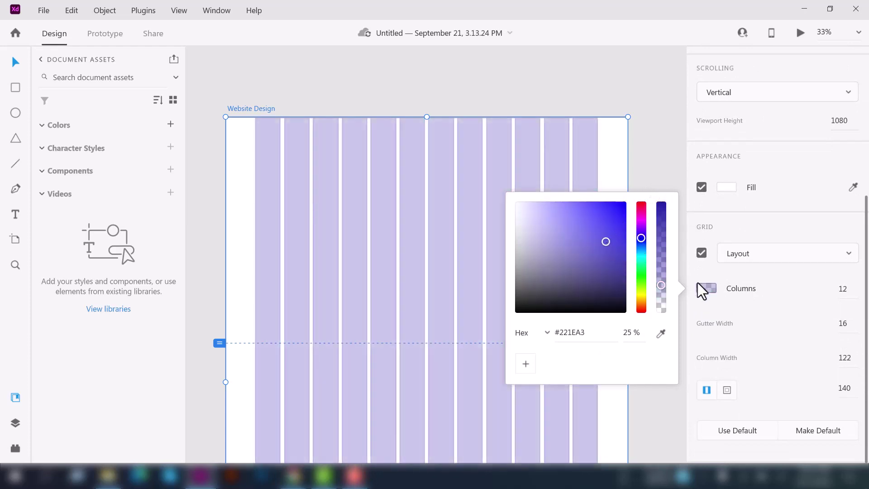
pyautogui.click(709, 297)
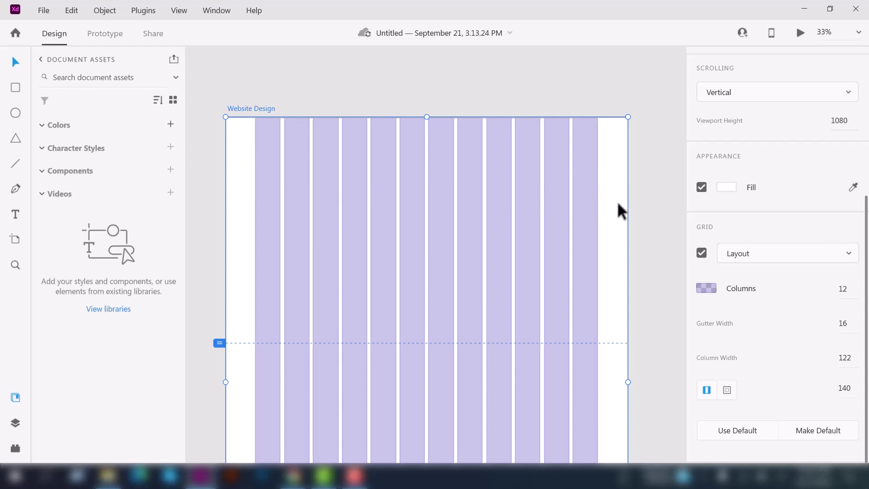
# Step: Set a 200 right margin with separate sides, then relink all margins to one shared value
pyautogui.click(844, 388)
pyautogui.click(727, 392)
pyautogui.click(793, 389)
pyautogui.write('70')
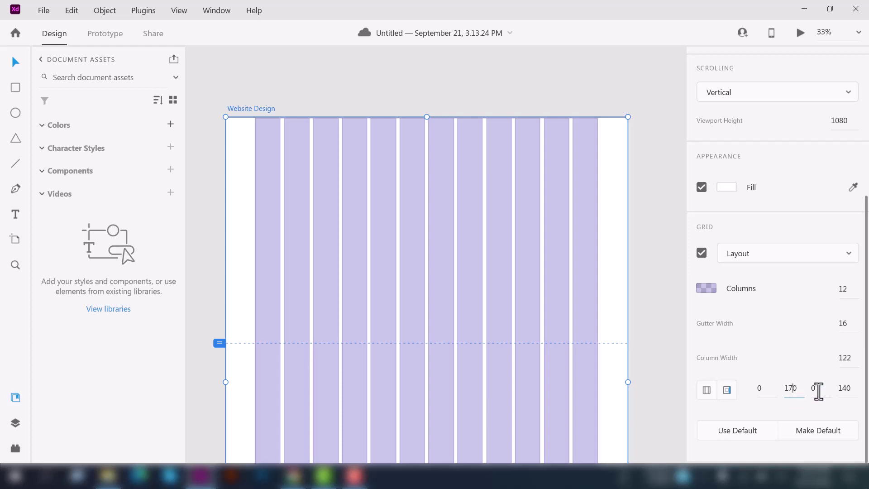
pyautogui.doubleClick(793, 388)
pyautogui.write('200')
pyautogui.press('Return')
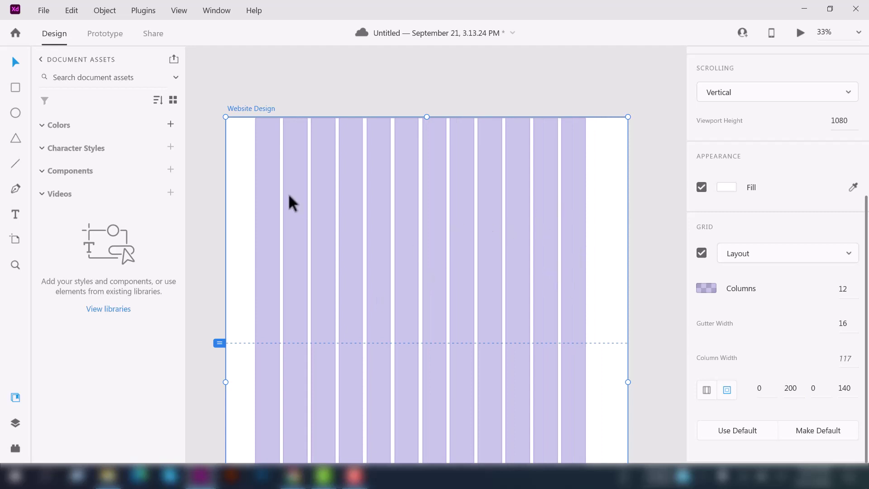
pyautogui.click(706, 389)
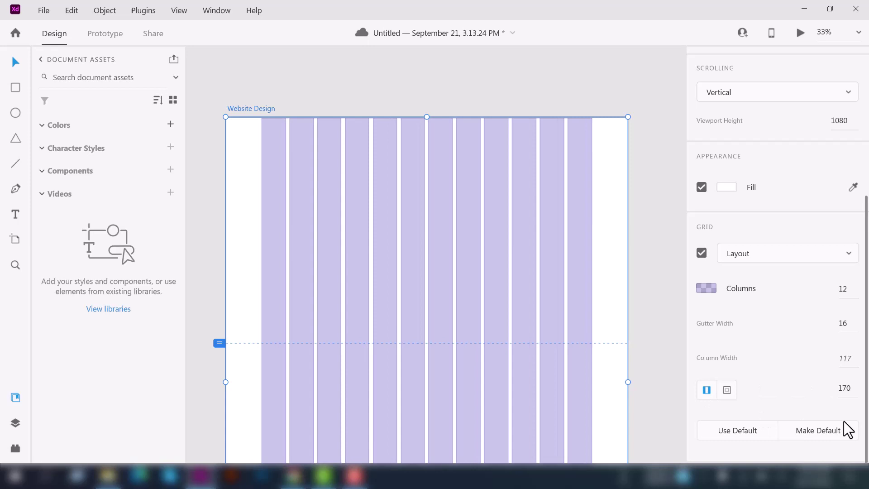
pyautogui.click(847, 388)
pyautogui.click(603, 148)
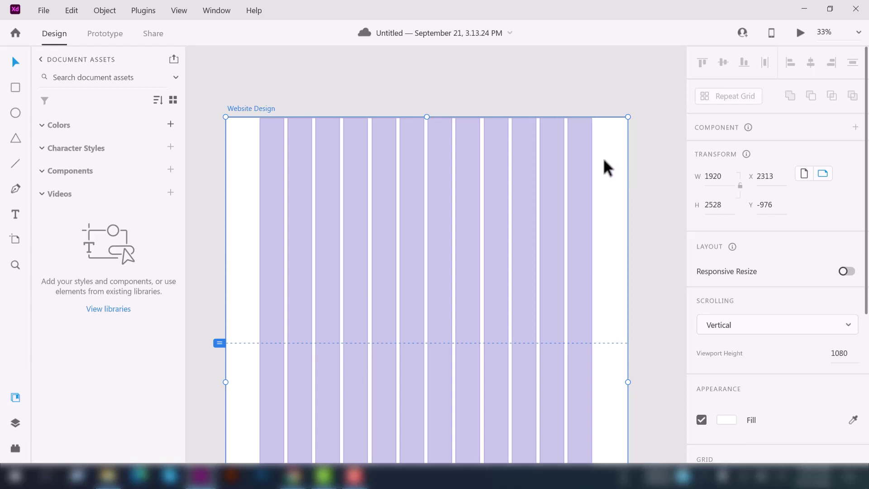
# Step: Add an iPhone X/XS/11 Pro artboard and two iPad Air artboards
pyautogui.click(15, 240)
pyautogui.scroll(-5, 813, 287)
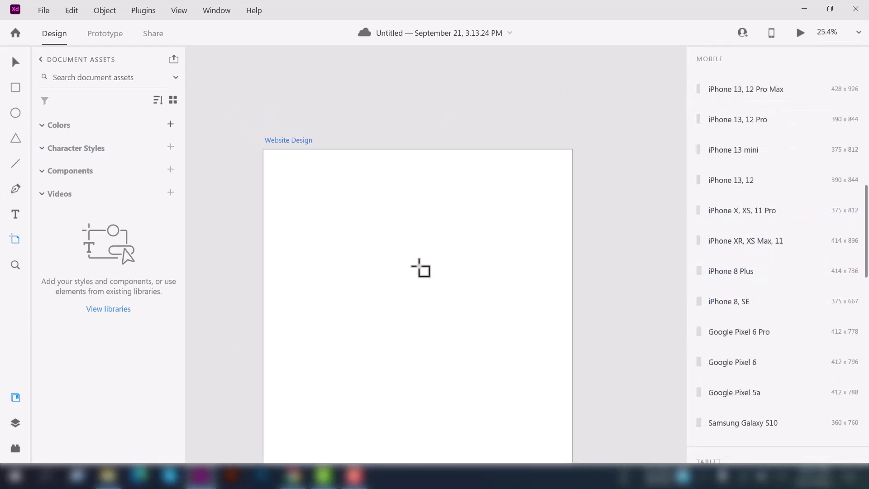
pyautogui.click(747, 211)
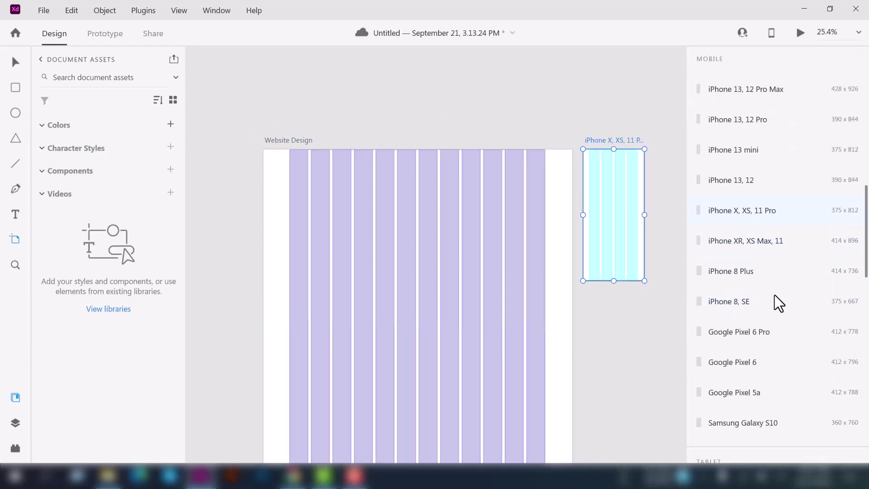
pyautogui.scroll(-4, 775, 312)
pyautogui.click(762, 368)
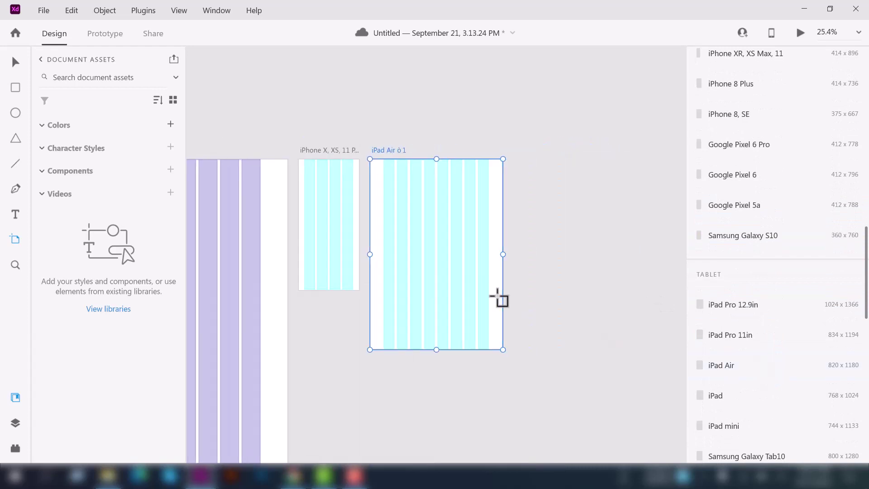
pyautogui.click(726, 372)
# Step: Add Web 1366, Twitter Header, Facebook Post and Facebook Cover artboards
pyautogui.scroll(-3, 728, 369)
pyautogui.scroll(-3, 734, 370)
pyautogui.click(737, 369)
pyautogui.scroll(-3, 753, 380)
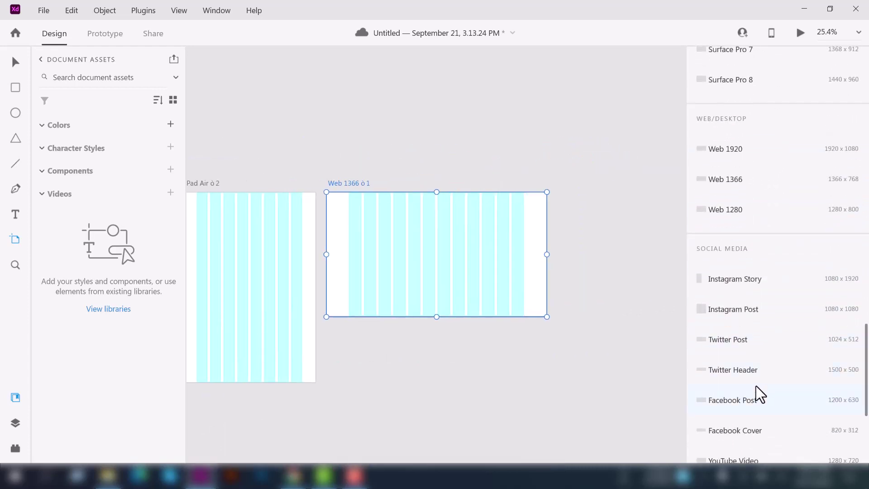
pyautogui.click(734, 354)
pyautogui.click(738, 400)
pyautogui.click(734, 430)
pyautogui.scroll(-4, 742, 359)
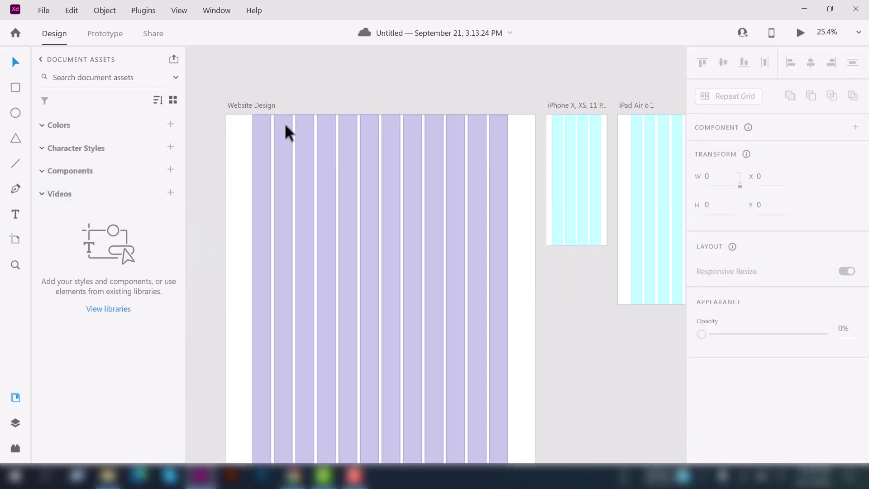
pyautogui.scroll(5, 227, 109)
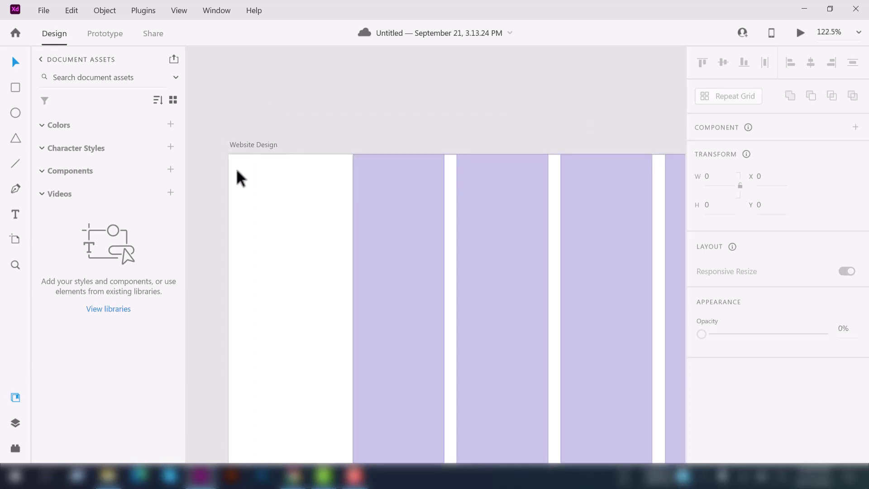
pyautogui.scroll(-1, 362, 130)
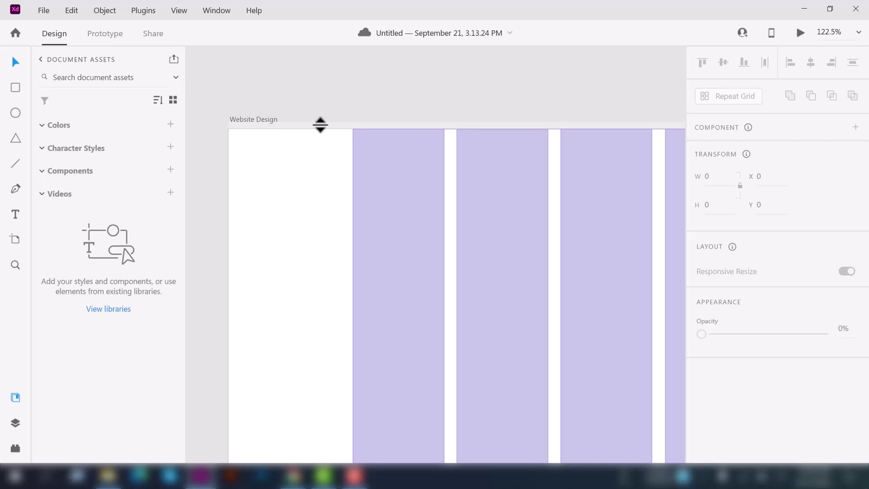
pyautogui.moveTo(320, 125); pyautogui.dragTo(315, 206)
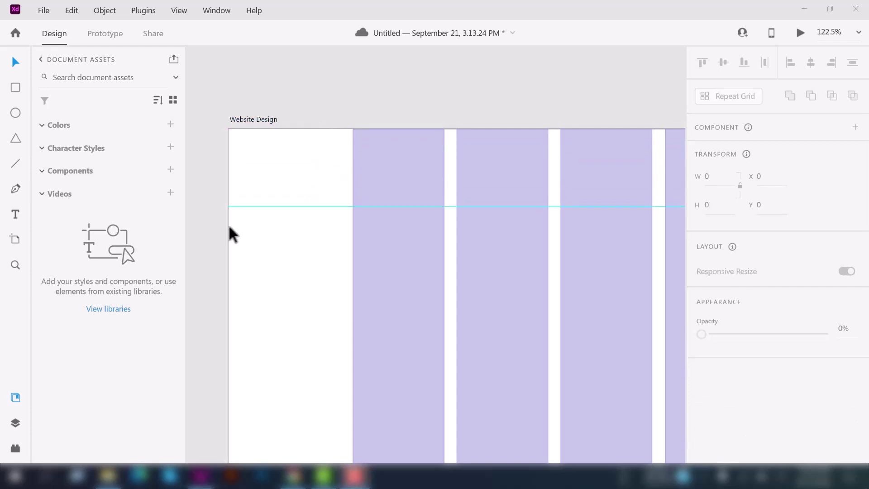
pyautogui.moveTo(225, 227); pyautogui.dragTo(353, 232)
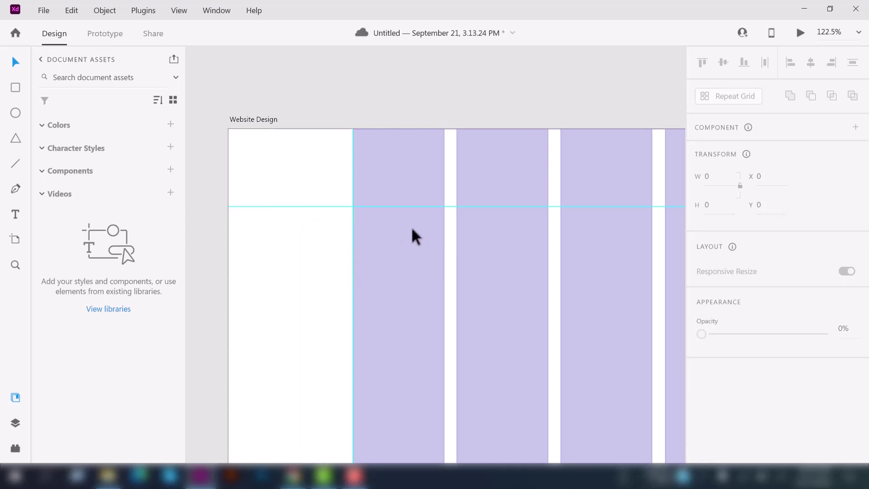
pyautogui.moveTo(393, 209); pyautogui.dragTo(390, 127)
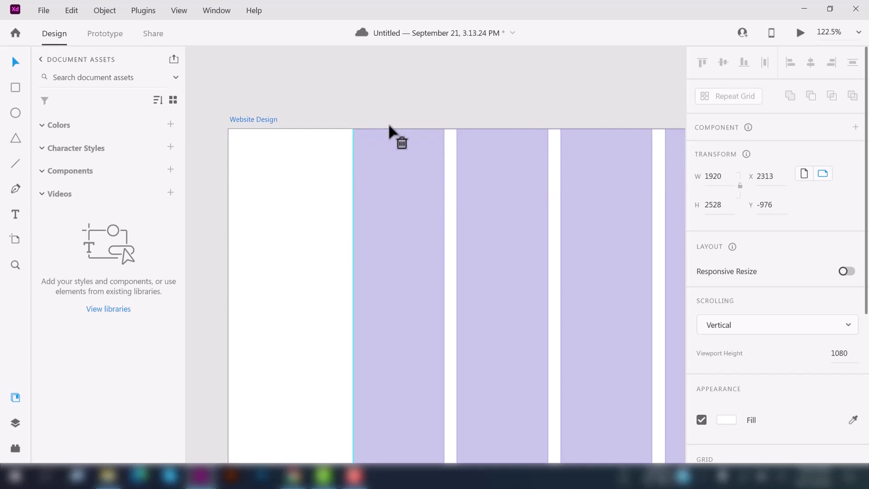
pyautogui.moveTo(389, 132); pyautogui.dragTo(388, 128)
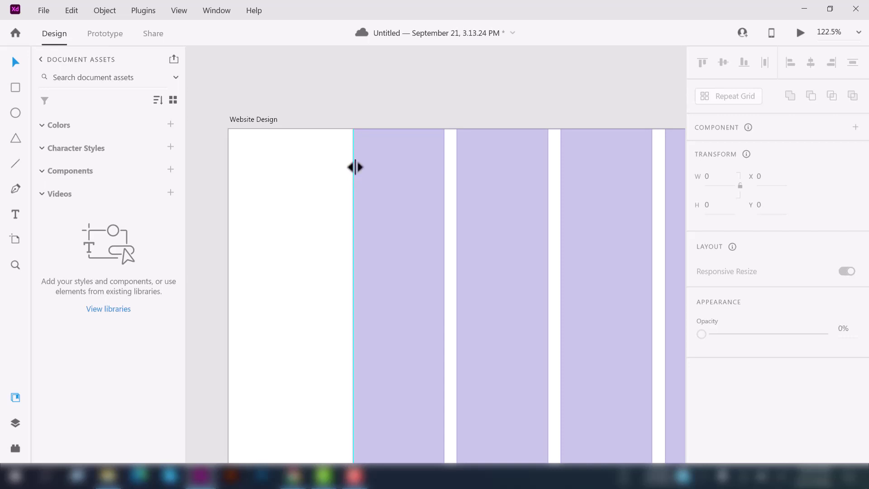
pyautogui.moveTo(355, 167); pyautogui.dragTo(228, 184)
pyautogui.scroll(-5, 314, 210)
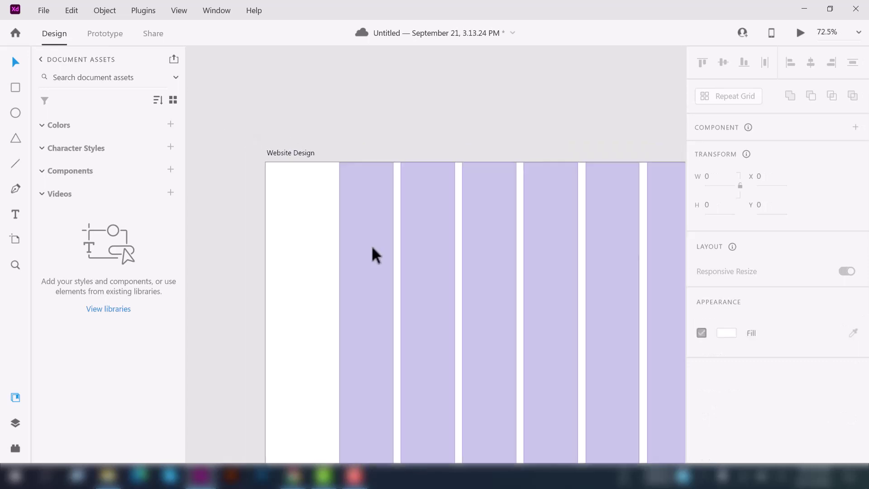
# Step: Open Account.psd from the App Design folder as a new document
pyautogui.click(373, 253)
pyautogui.scroll(-5, 295, 196)
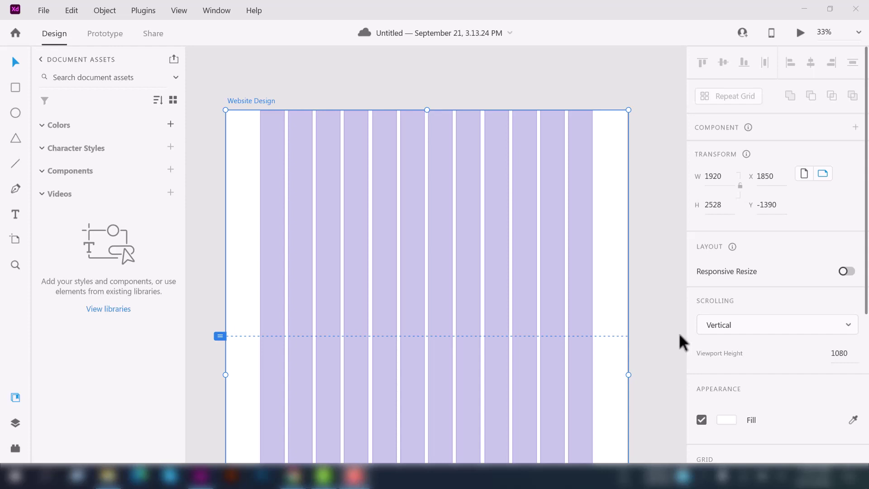
pyautogui.click(46, 18)
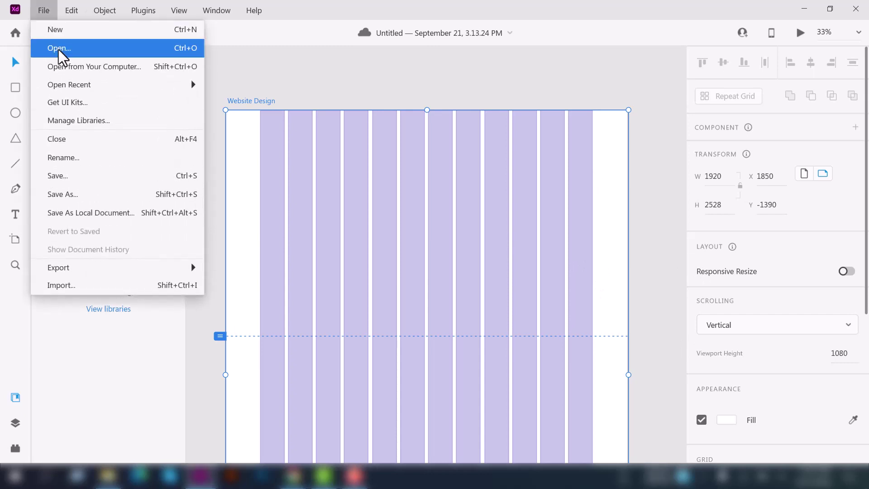
pyautogui.click(58, 50)
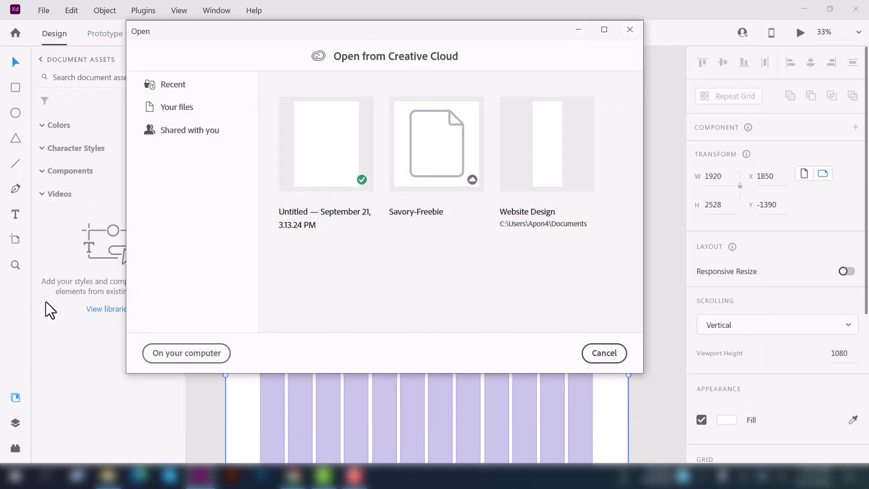
pyautogui.click(204, 358)
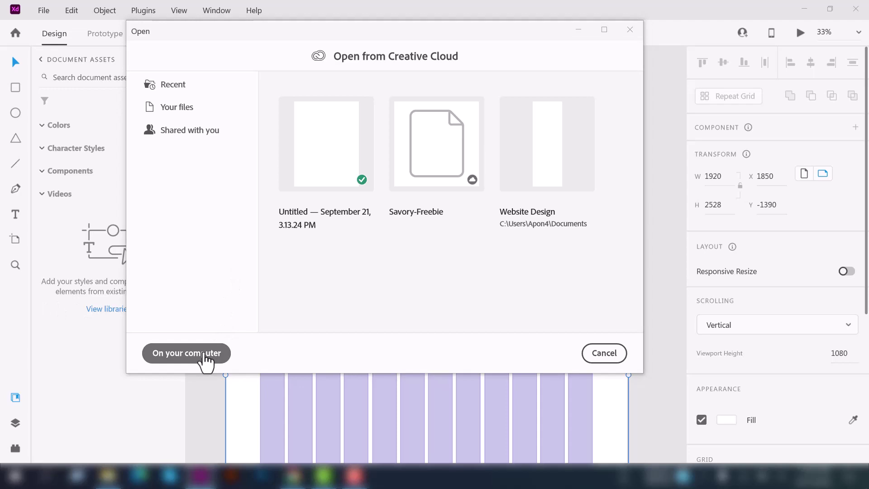
pyautogui.scroll(-2, 107, 303)
pyautogui.click(90, 280)
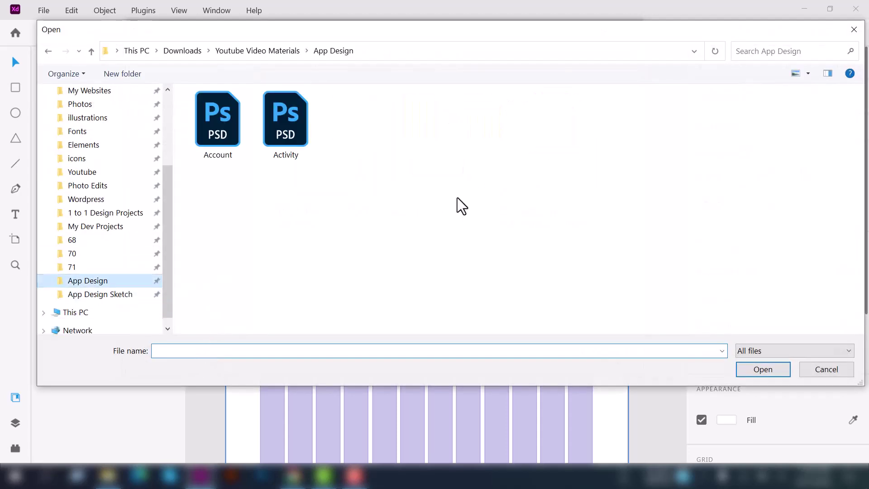
pyautogui.click(225, 129)
pyautogui.click(765, 370)
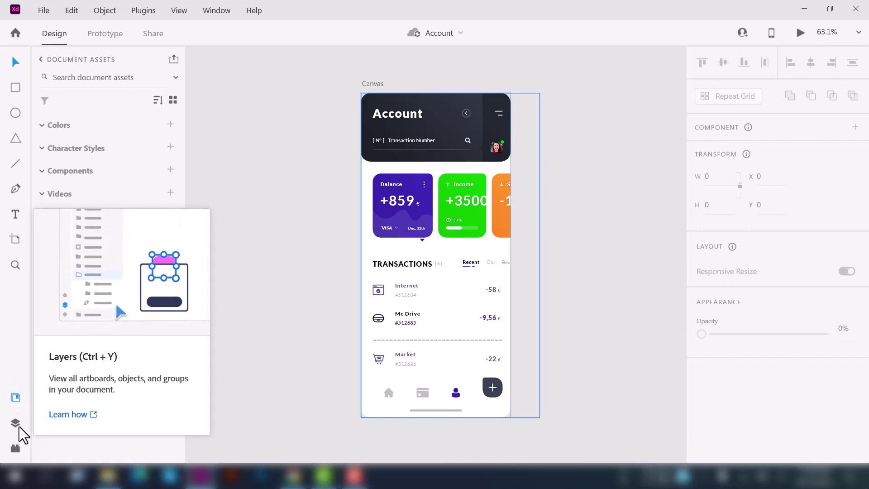
# Step: Show the Layers panel and drill into ACCOUNT's CONTENT, STATS, TRANSACTIONS and HISTORY groups
pyautogui.click(15, 423)
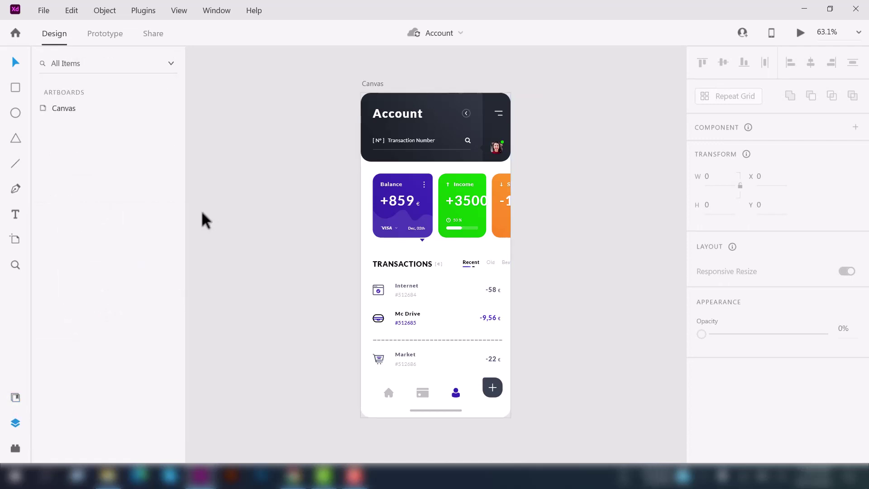
pyautogui.click(443, 149)
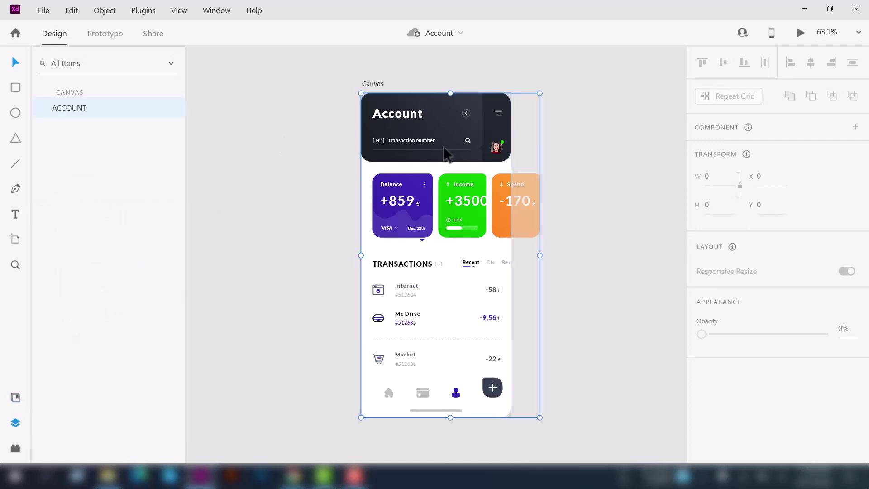
pyautogui.doubleClick(434, 136)
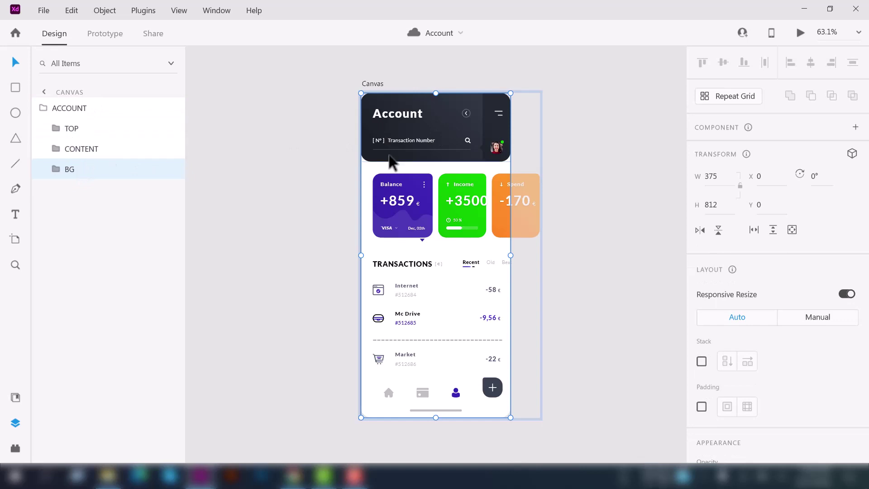
pyautogui.doubleClick(392, 188)
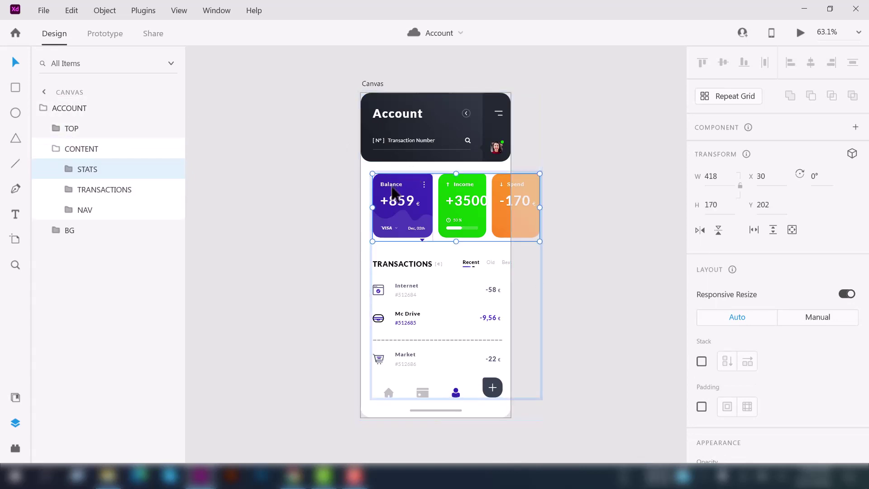
pyautogui.doubleClick(413, 271)
pyautogui.click(411, 290)
pyautogui.doubleClick(410, 291)
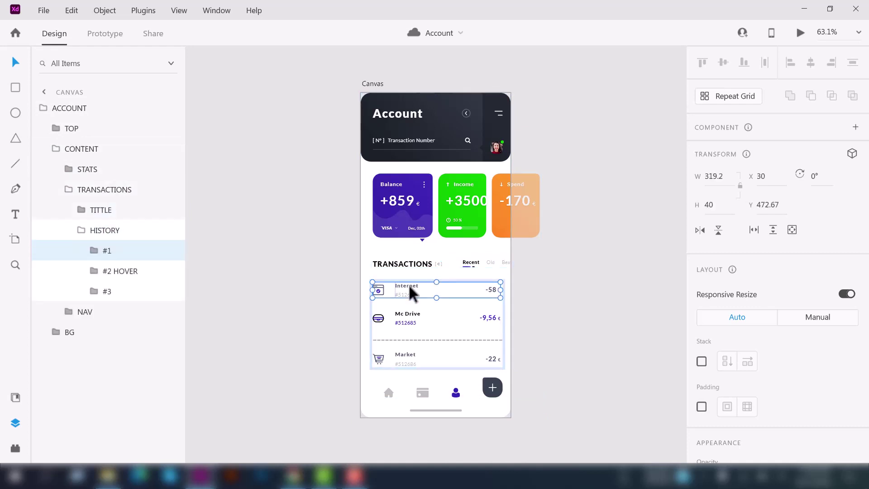
pyautogui.doubleClick(429, 203)
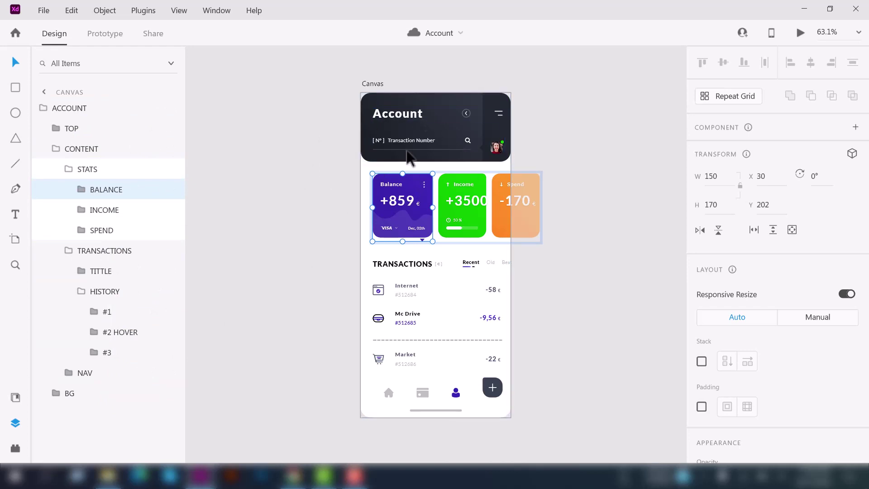
# Step: Open the App Design .sketch file from the App Design Sketch folder
pyautogui.click(325, 156)
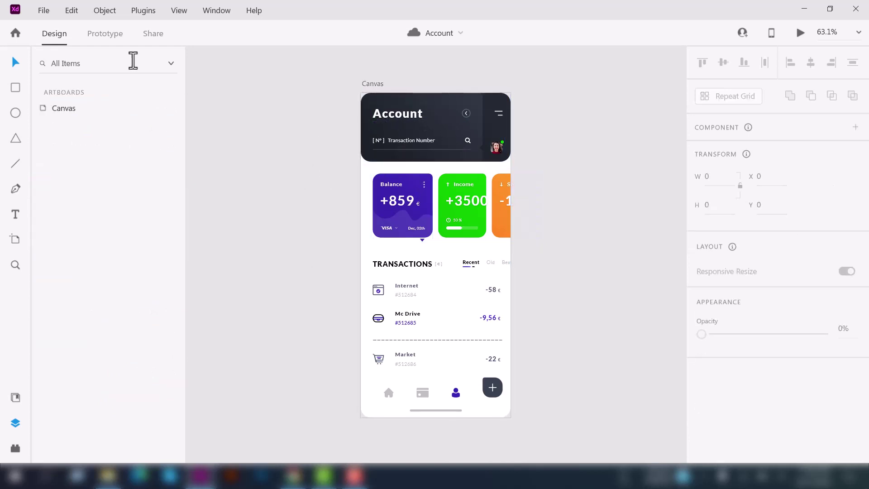
pyautogui.click(56, 47)
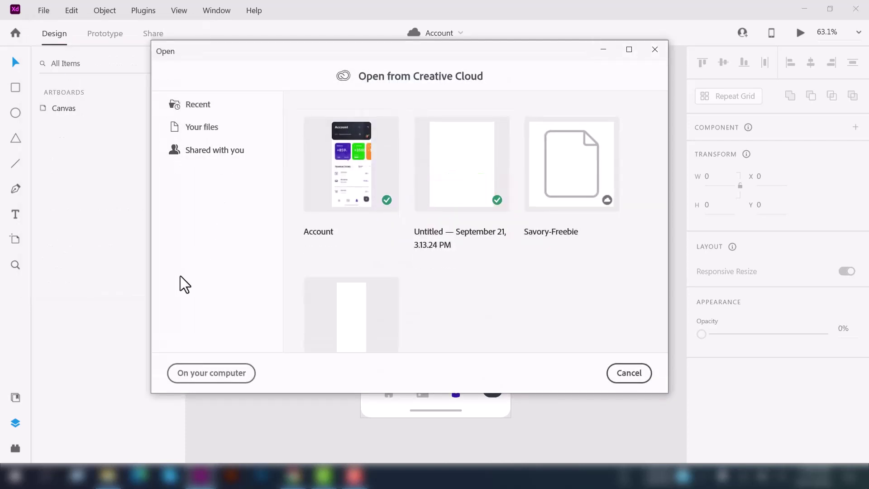
pyautogui.click(208, 373)
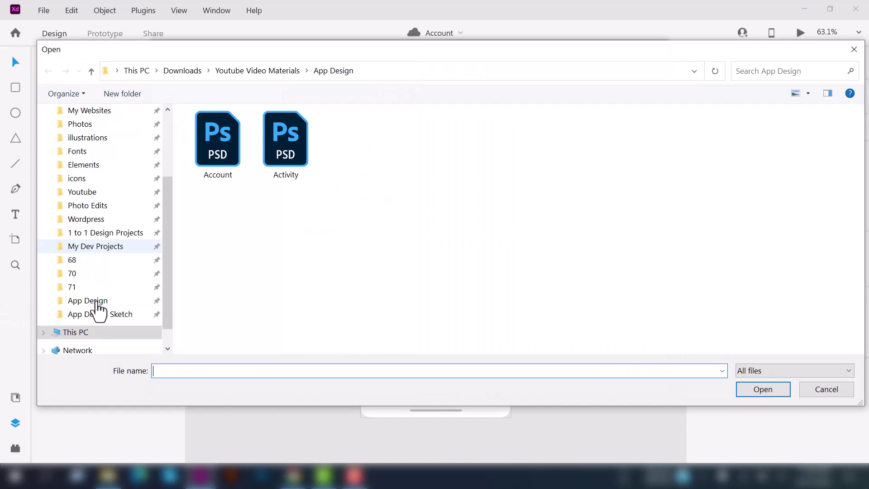
pyautogui.scroll(-1, 97, 304)
pyautogui.click(97, 304)
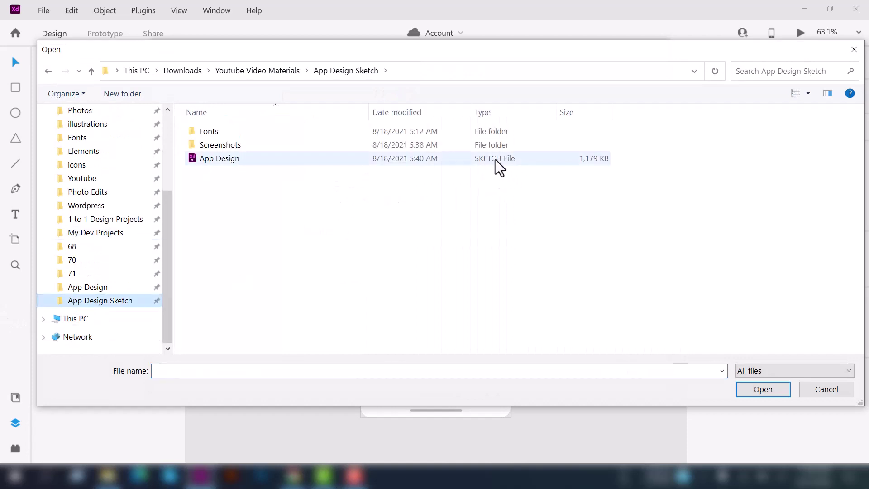
pyautogui.click(337, 162)
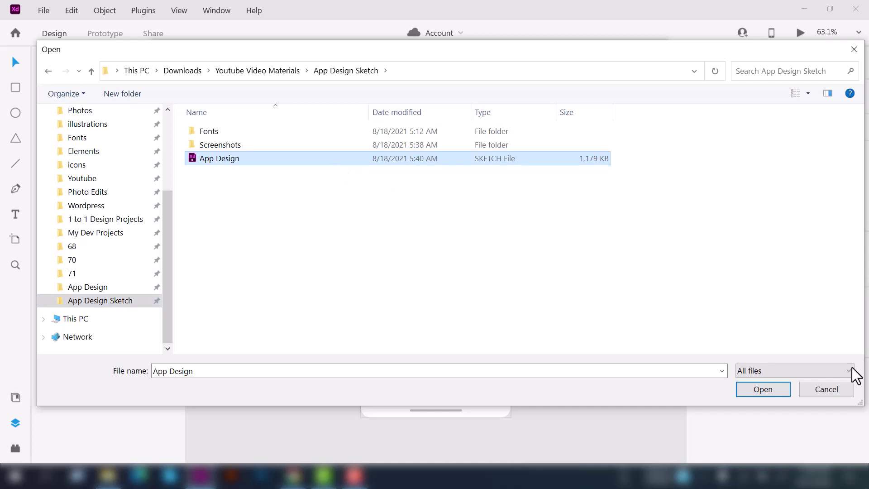
pyautogui.click(771, 389)
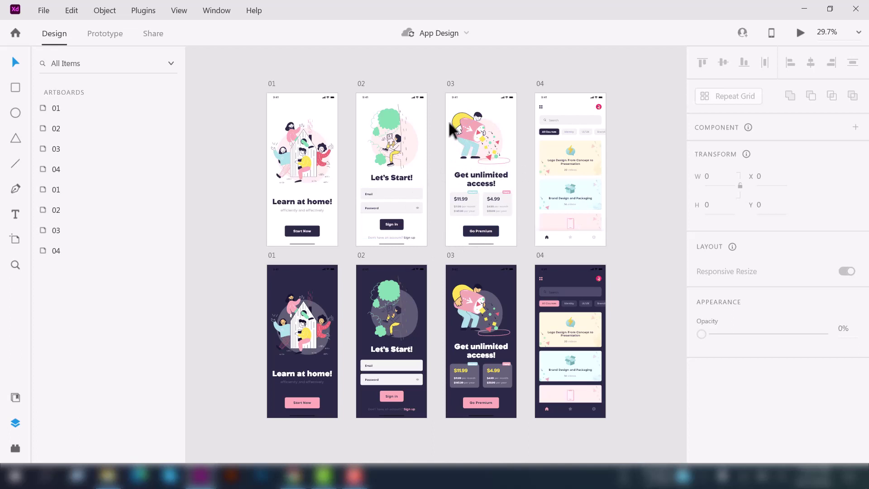
# Step: In artboard 01's heading text group, replace 'home' with 'School' to read 'Learn at School!'
pyautogui.scroll(3, 291, 146)
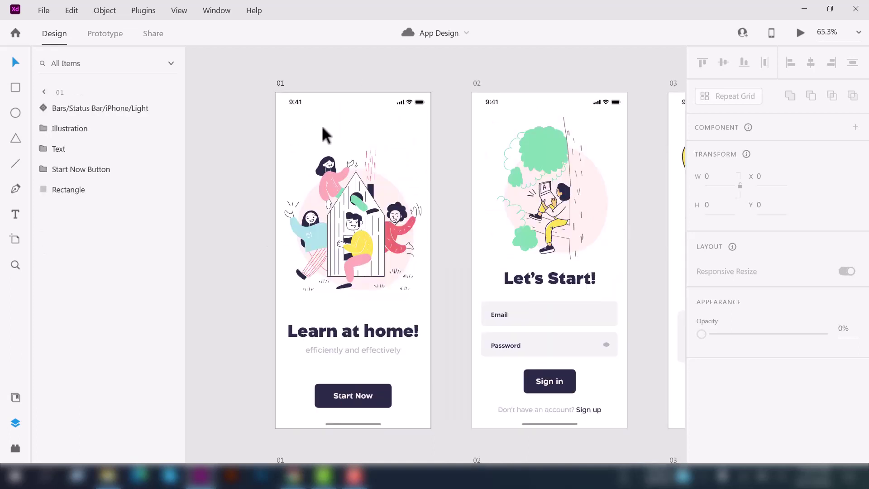
pyautogui.click(287, 95)
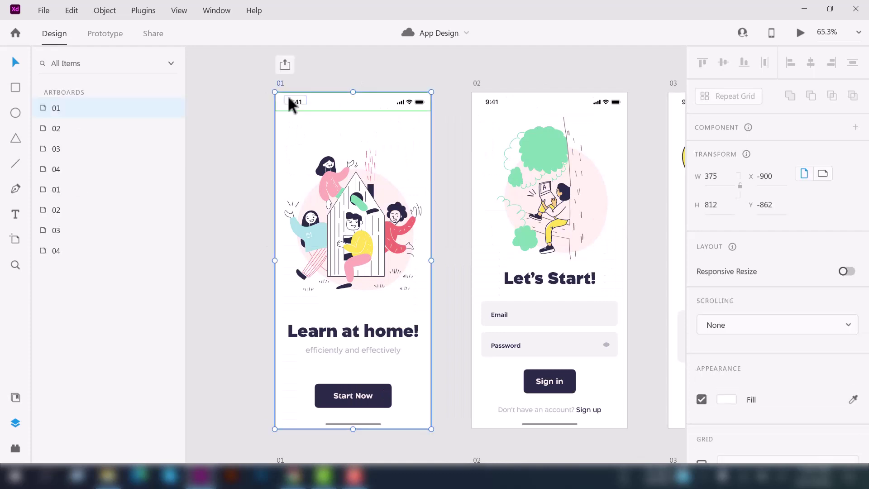
pyautogui.click(287, 96)
pyautogui.click(348, 183)
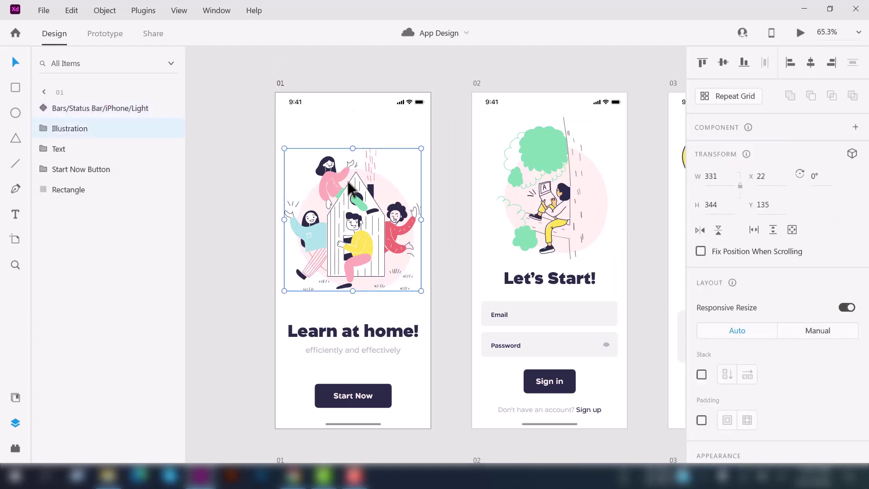
pyautogui.scroll(-2, 354, 226)
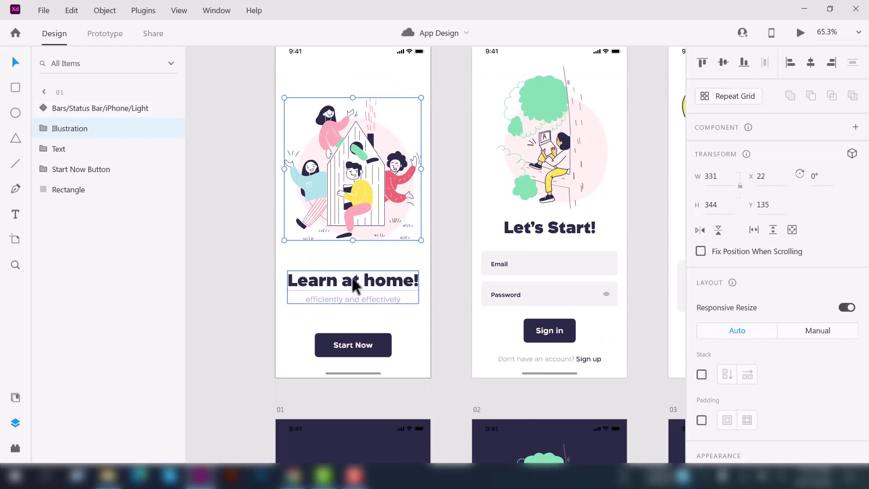
pyautogui.click(353, 289)
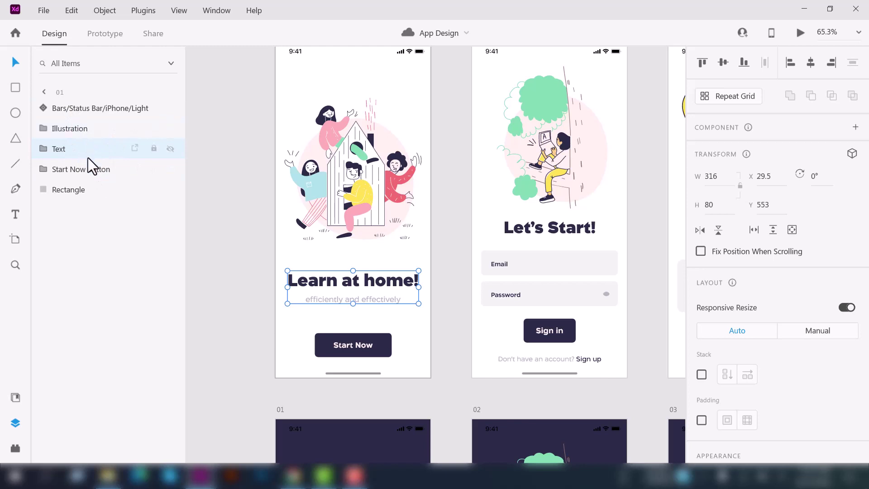
pyautogui.doubleClick(365, 292)
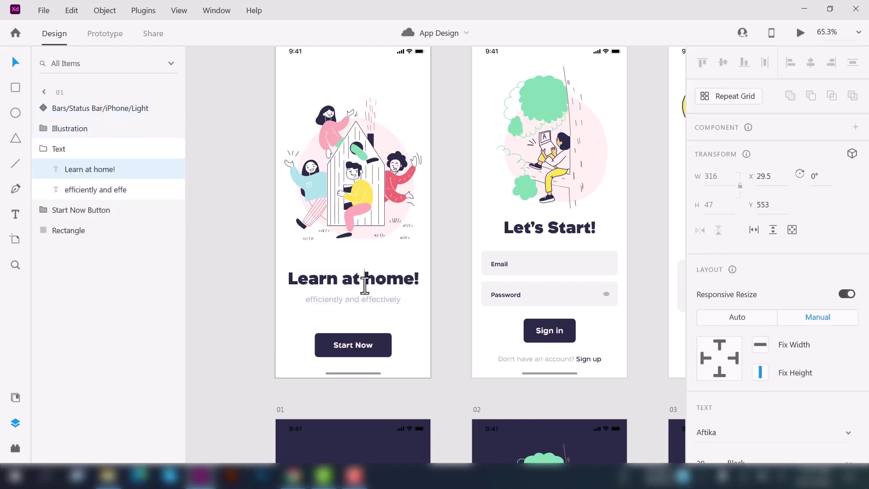
pyautogui.moveTo(365, 280); pyautogui.dragTo(414, 288)
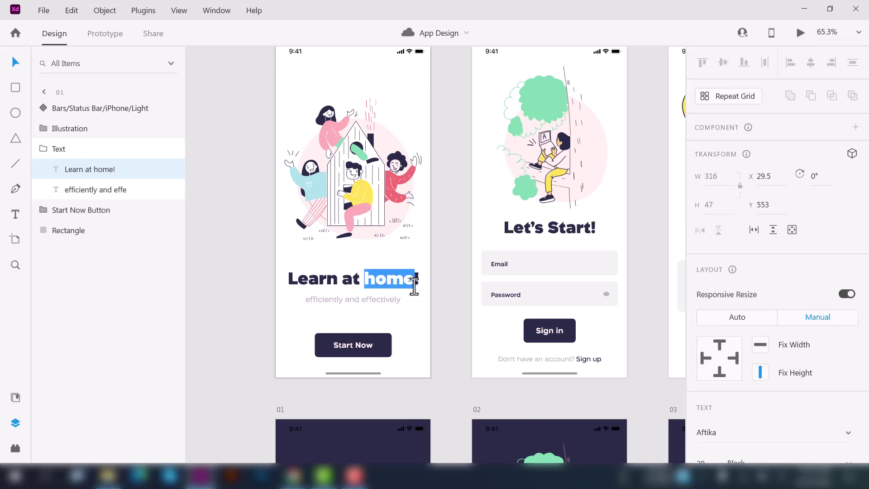
pyautogui.write('School')
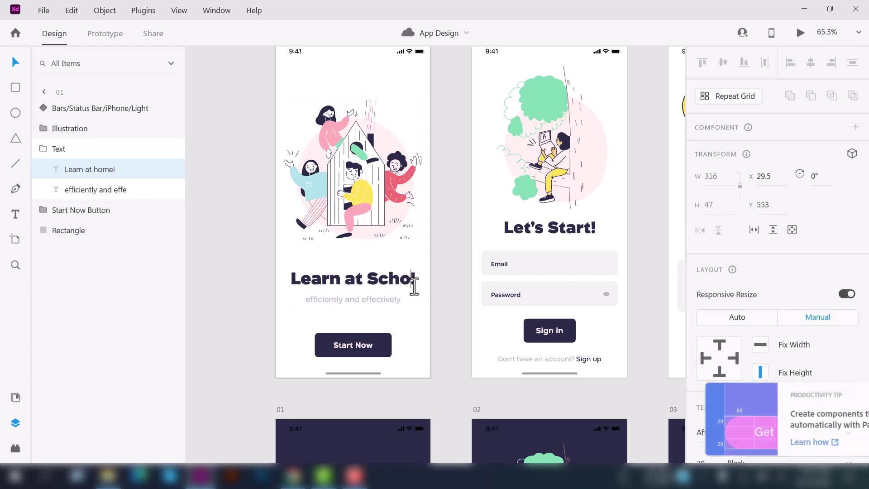
pyautogui.press('Escape')
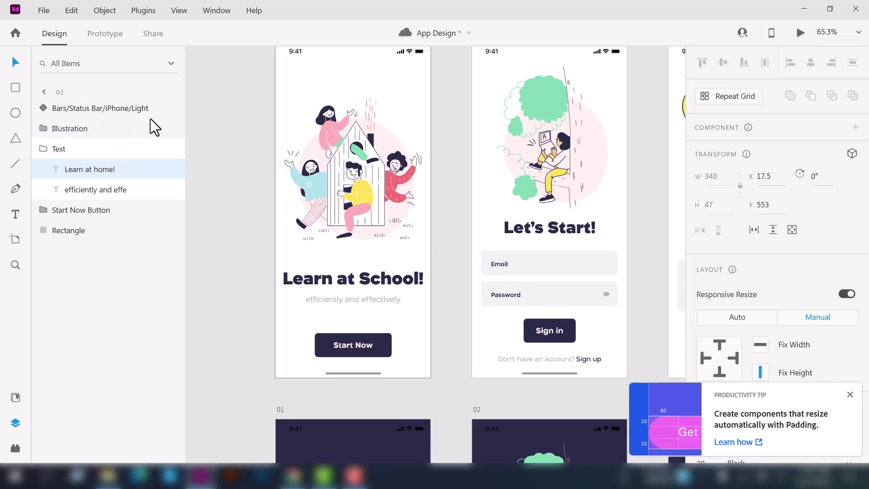
# Step: Deselect the heading, fit all eight artboards in view, and save the App Design document
pyautogui.click(259, 164)
pyautogui.hotkey('ctrl', '0')
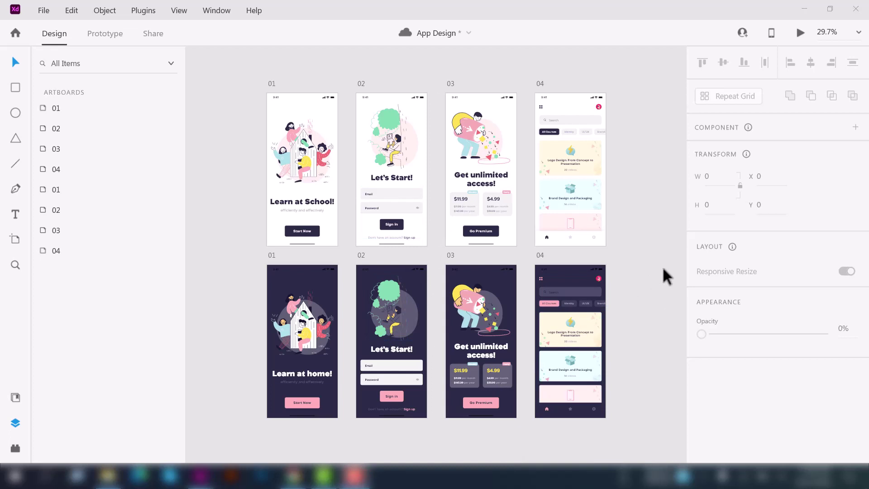
pyautogui.hotkey('ctrl', 's')
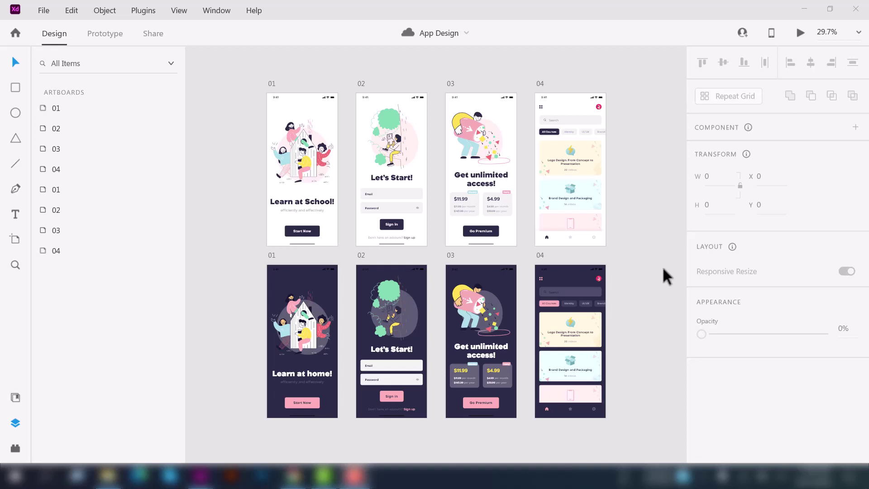